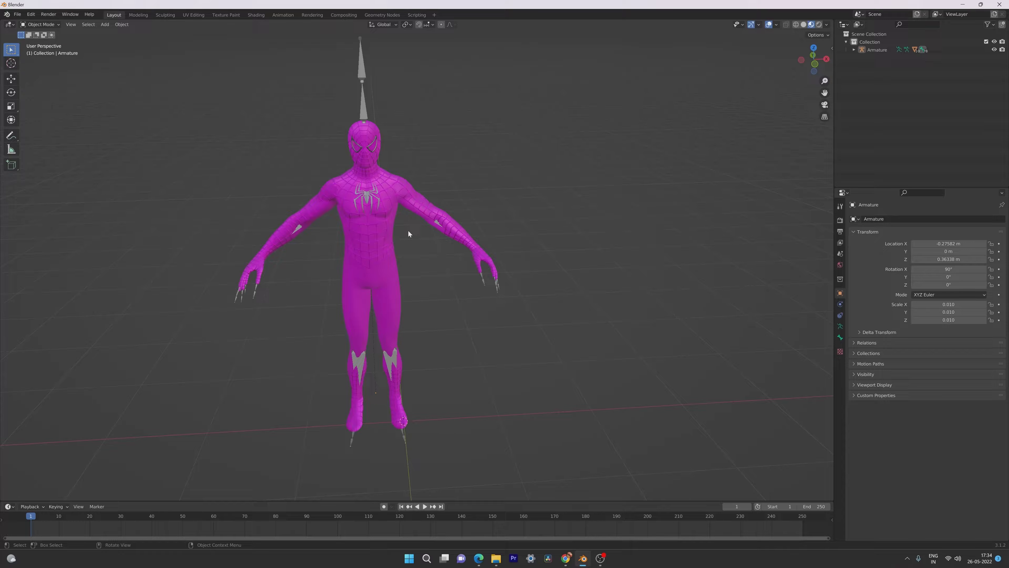
{"action": "mouse_move", "coordinate": [406, 206]}
{"action": "middle_mouse_down"}
{"action": "mouse_move", "coordinate": [527, 178]}
{"action": "mouse_move", "coordinate": [473, 193]}
{"action": "mouse_move", "coordinate": [598, 189]}
{"action": "mouse_move", "coordinate": [438, 194]}
{"action": "mouse_move", "coordinate": [479, 194]}
{"action": "mouse_move", "coordinate": [448, 191]}
{"action": "middle_mouse_up"}
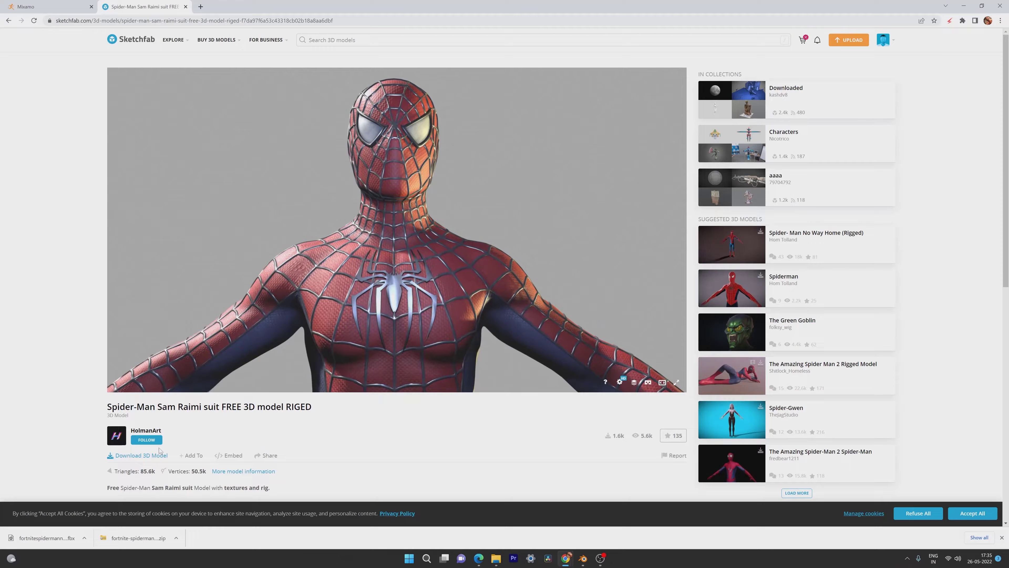
{"action": "left_click", "coordinate": [156, 460]}
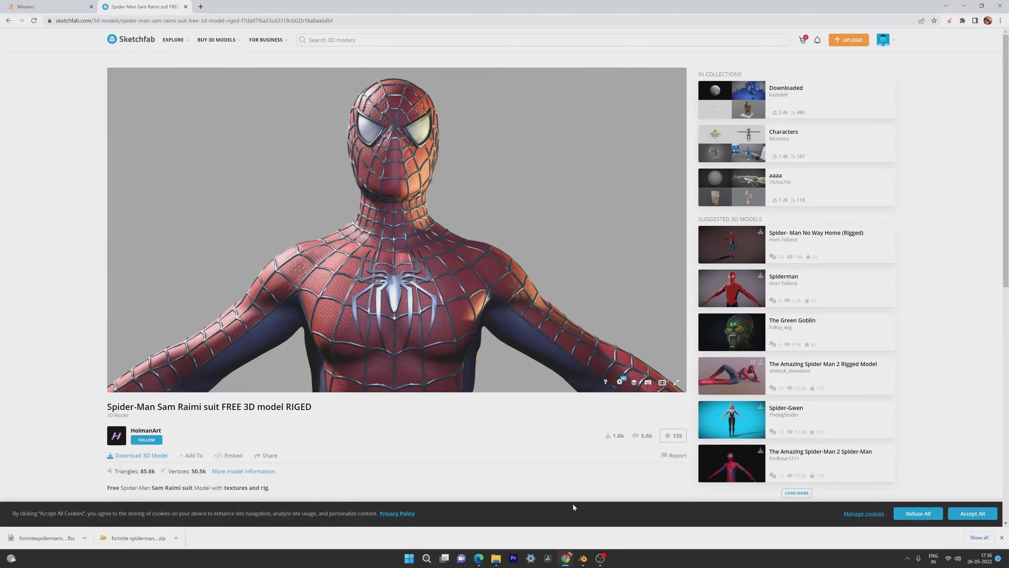
- Switch to Blender and delete all objects in the scene
{"action": "left_click", "coordinate": [582, 559]}
{"action": "left_click", "coordinate": [242, 164]}
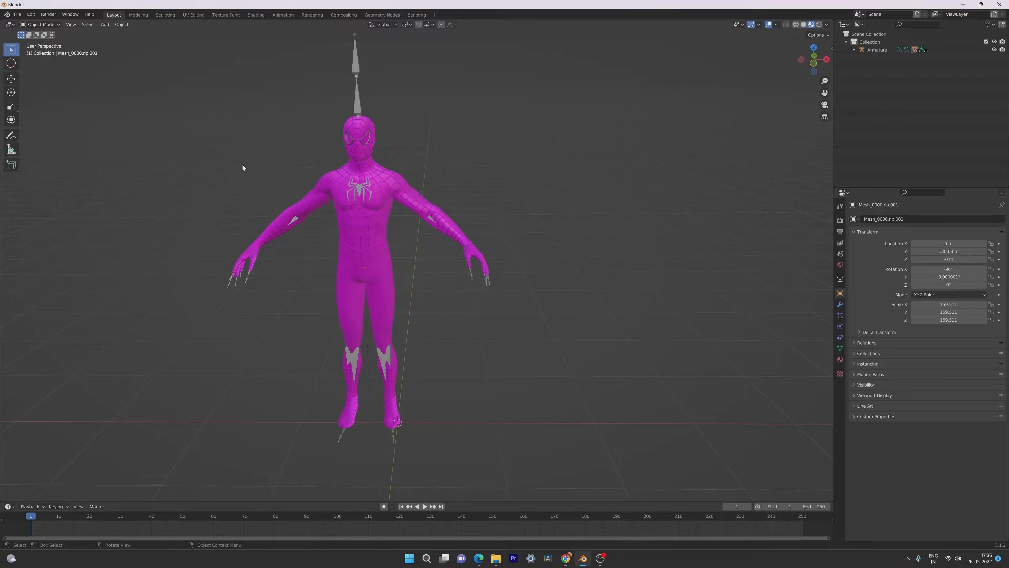
{"action": "right_click", "coordinate": [245, 169]}
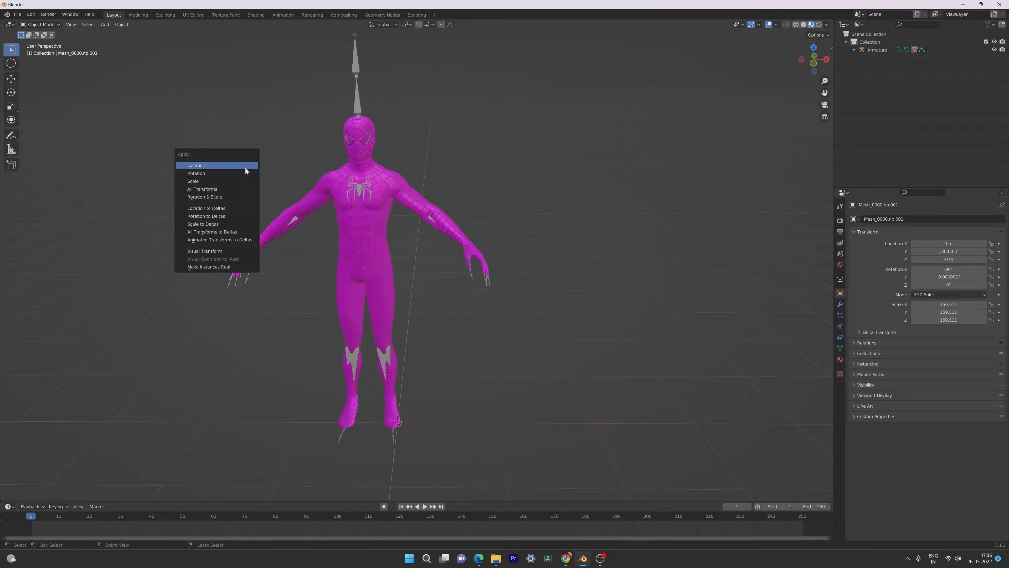
{"action": "right_click", "coordinate": [470, 158]}
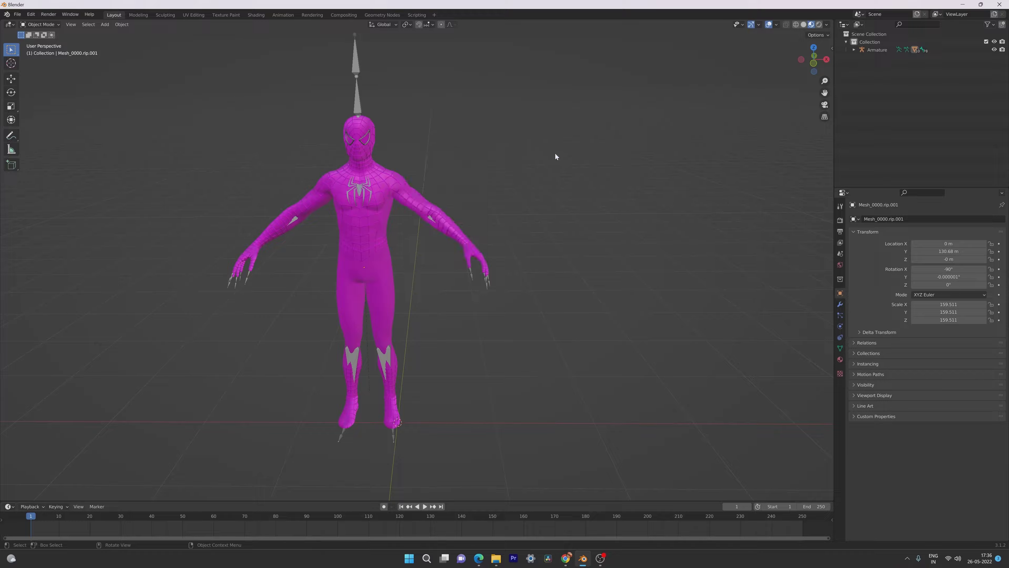
{"action": "key", "text": "a"}
{"action": "key", "text": "Delete"}
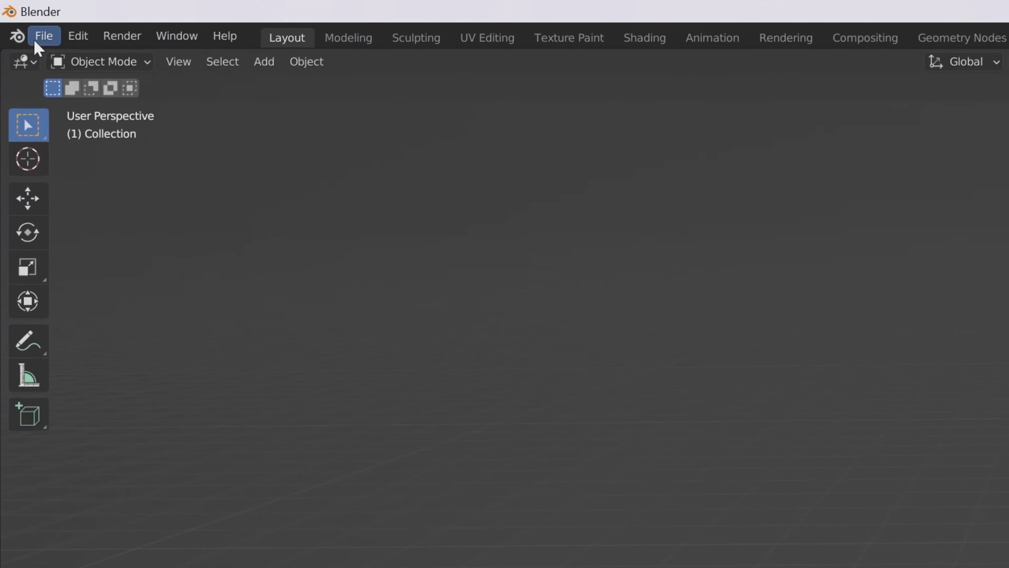
- Import the FBX file "spider man sam raimi.fbx" from the downloaded model's source folder
{"action": "left_click", "coordinate": [39, 37]}
{"action": "mouse_move", "coordinate": [93, 308]}
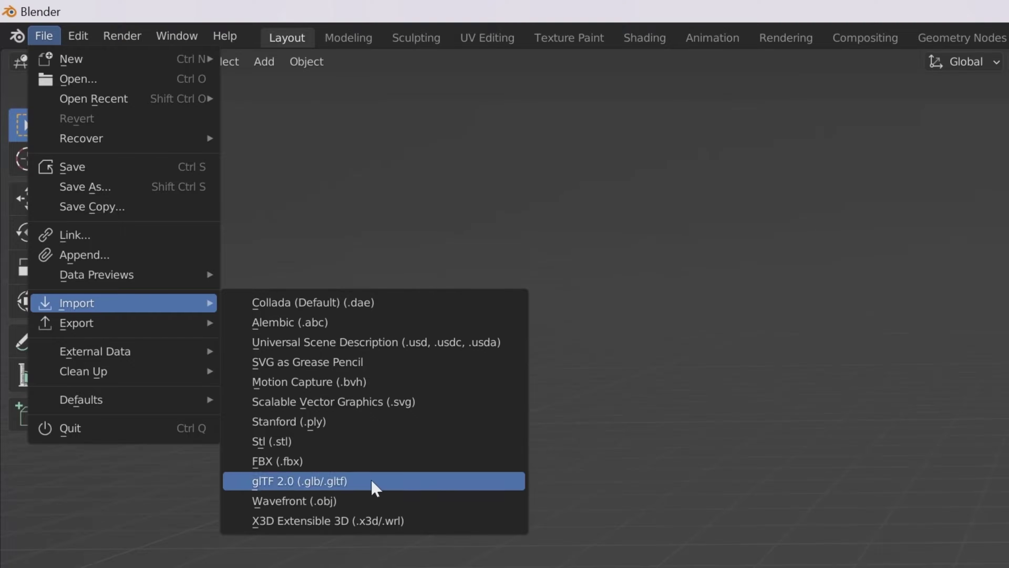
{"action": "left_click", "coordinate": [357, 461]}
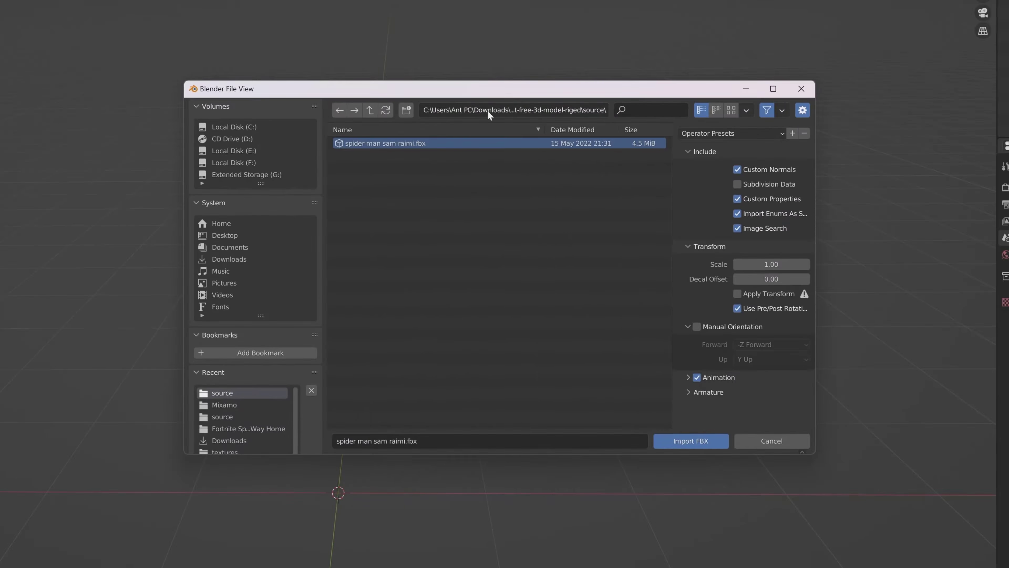
{"action": "left_click", "coordinate": [488, 111]}
{"action": "left_click", "coordinate": [369, 112]}
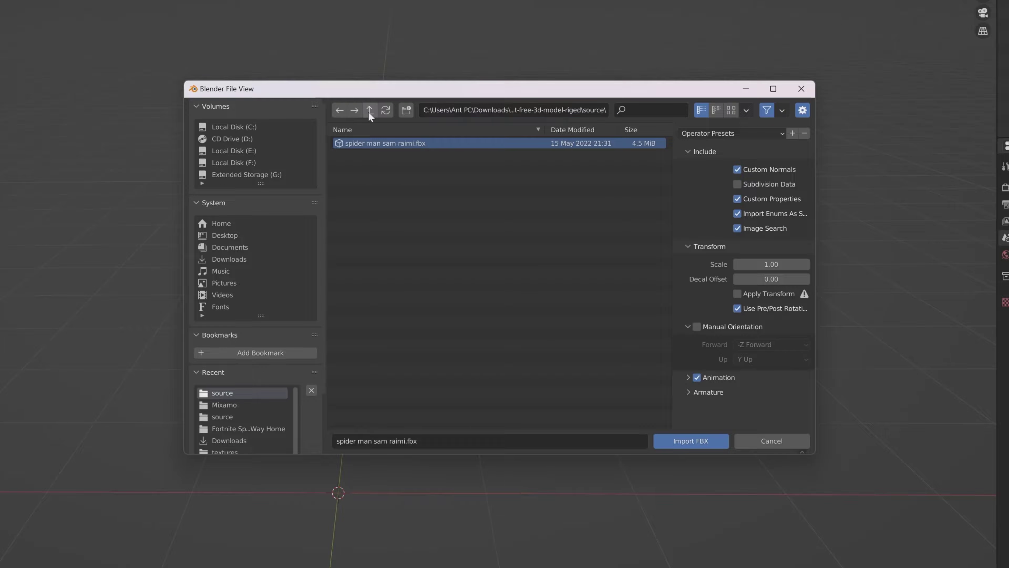
{"action": "left_click", "coordinate": [368, 111]}
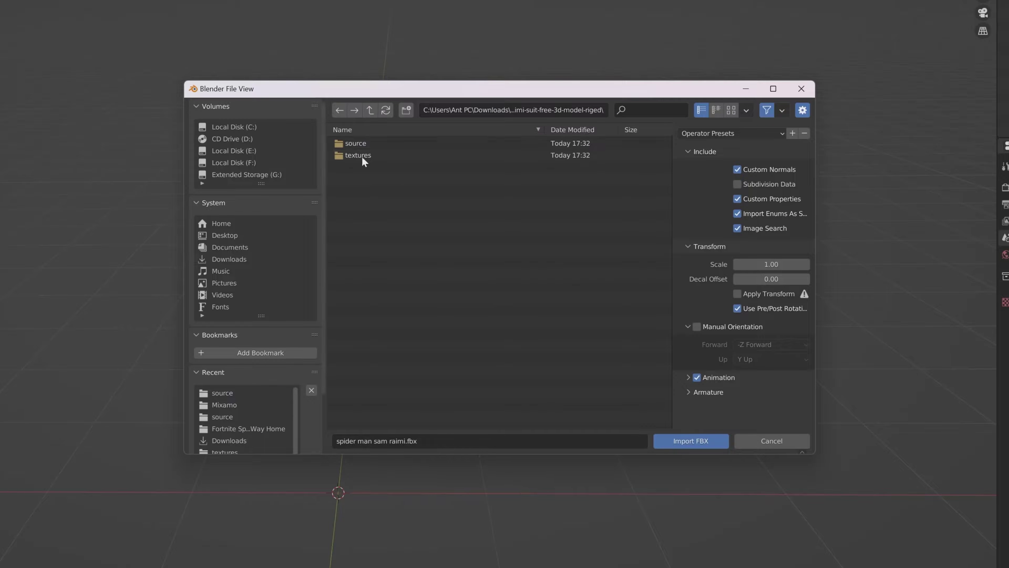
{"action": "double_click", "coordinate": [362, 143]}
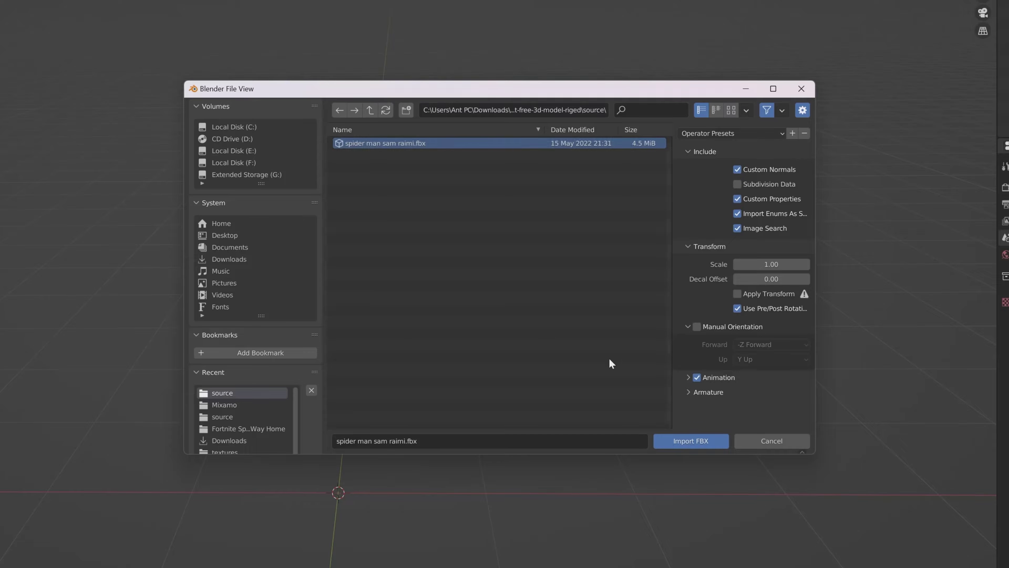
{"action": "left_click", "coordinate": [702, 442]}
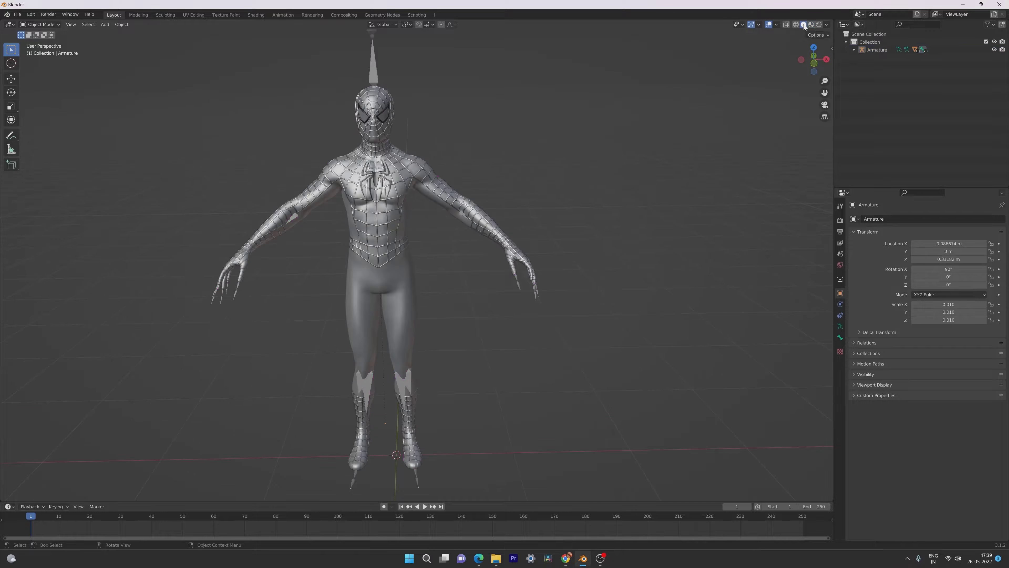
- Look at the model in the Shading workspace, return to Layout and set the viewport to Material Preview shading
{"action": "middle_click_drag", "start_coordinate": [593, 138], "coordinate": [529, 151]}
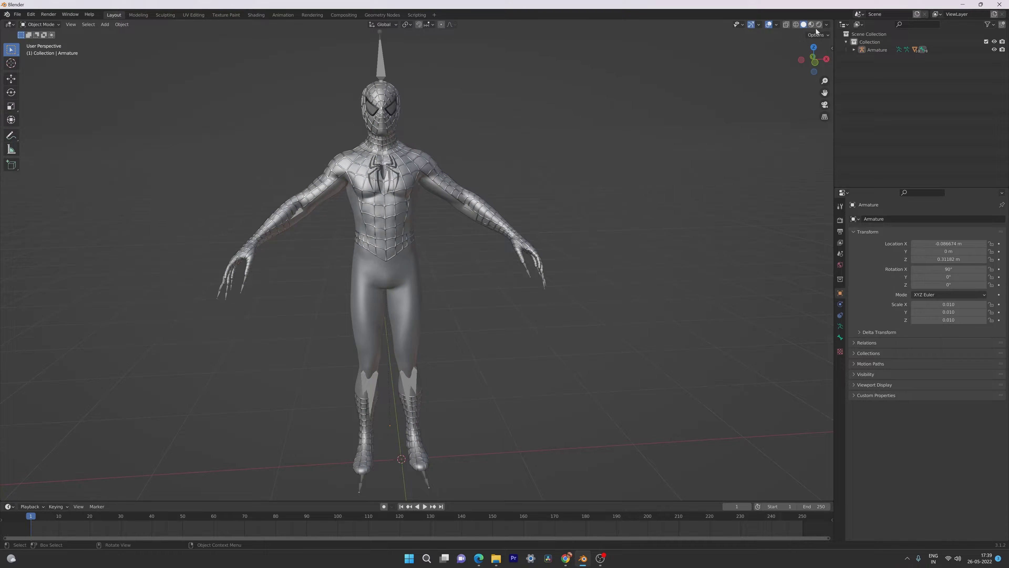
{"action": "left_click", "coordinate": [256, 14]}
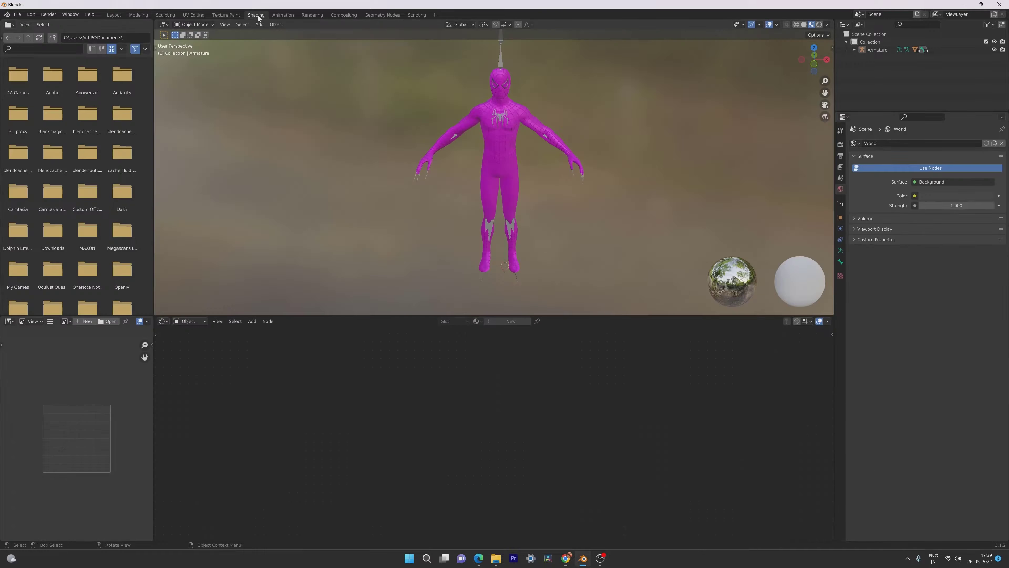
{"action": "left_click", "coordinate": [114, 15]}
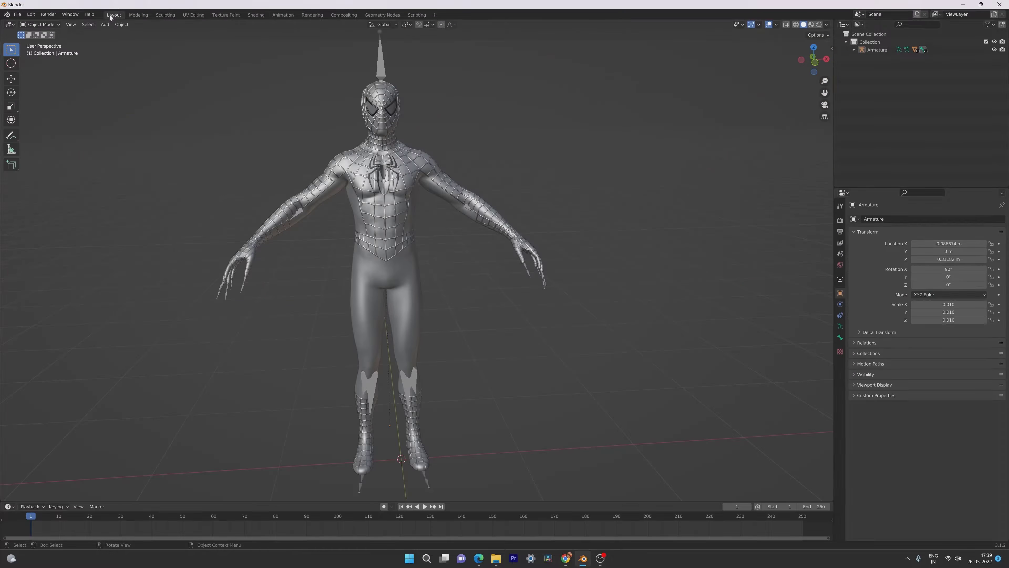
{"action": "left_click", "coordinate": [811, 25]}
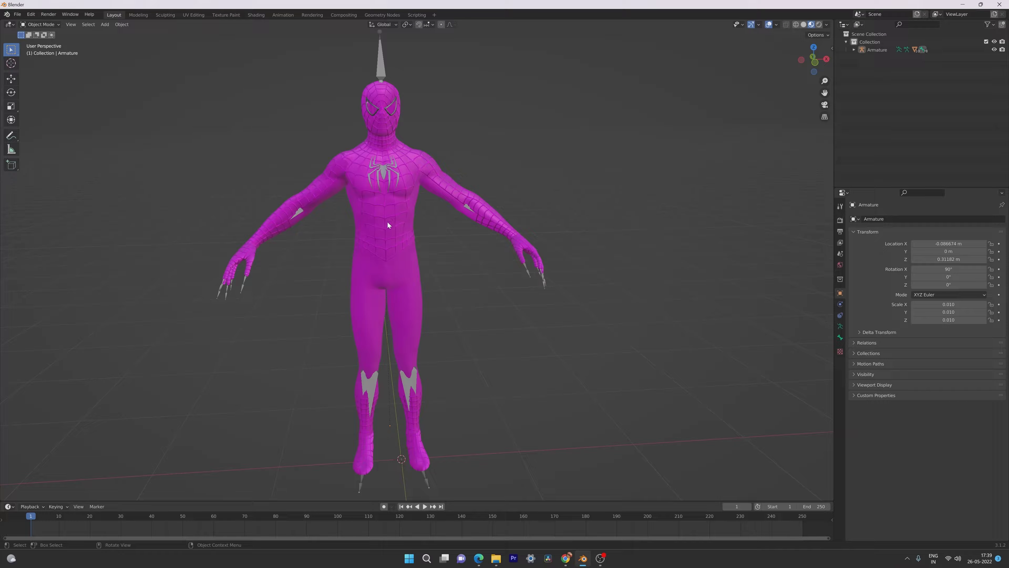
- Find the model's missing files in the Mixamo download's spider-man-sam-raimi-suit-free-3d-model-riged textures folder
{"action": "left_click", "coordinate": [391, 91]}
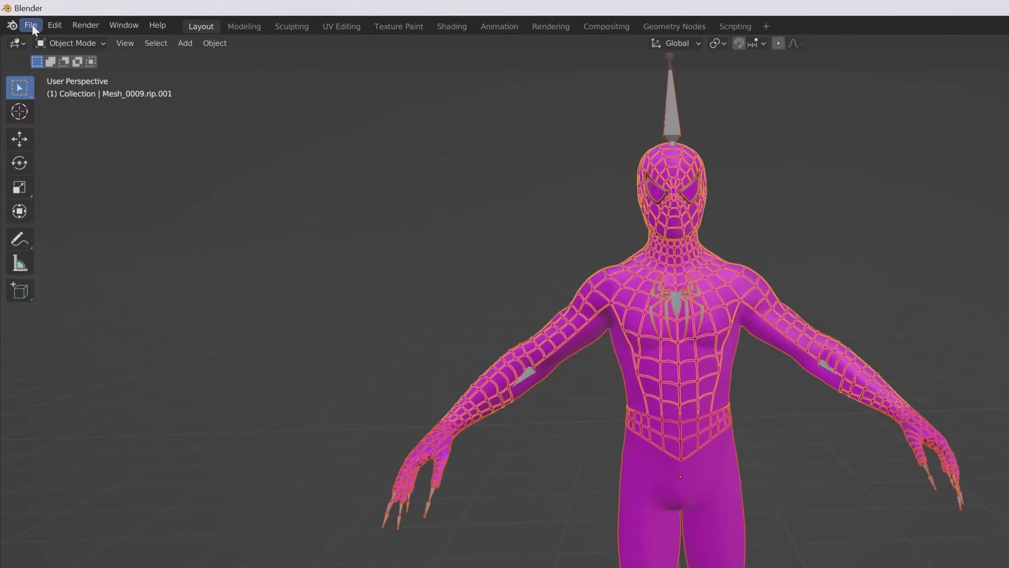
{"action": "left_click", "coordinate": [31, 26]}
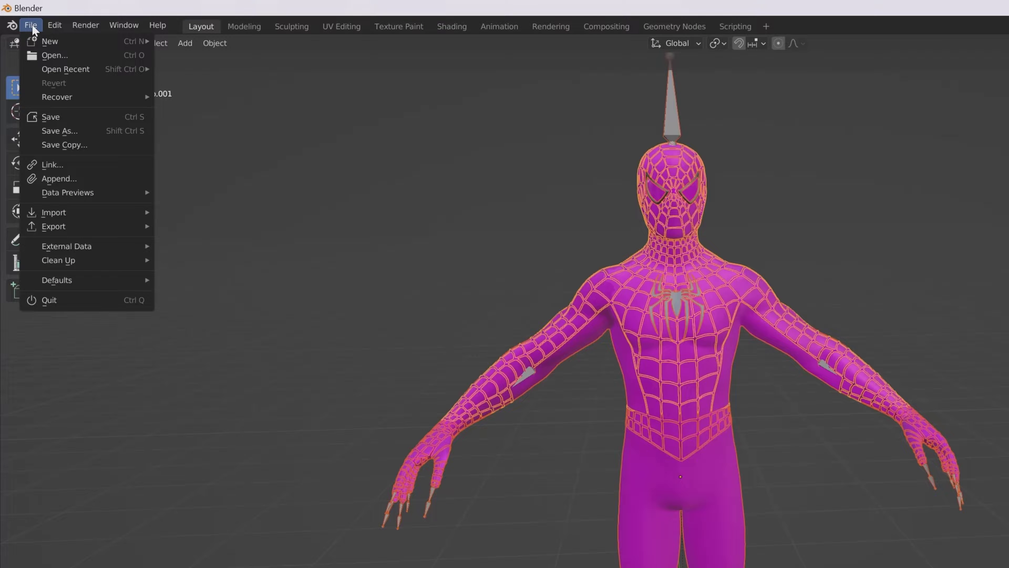
{"action": "mouse_move", "coordinate": [82, 251]}
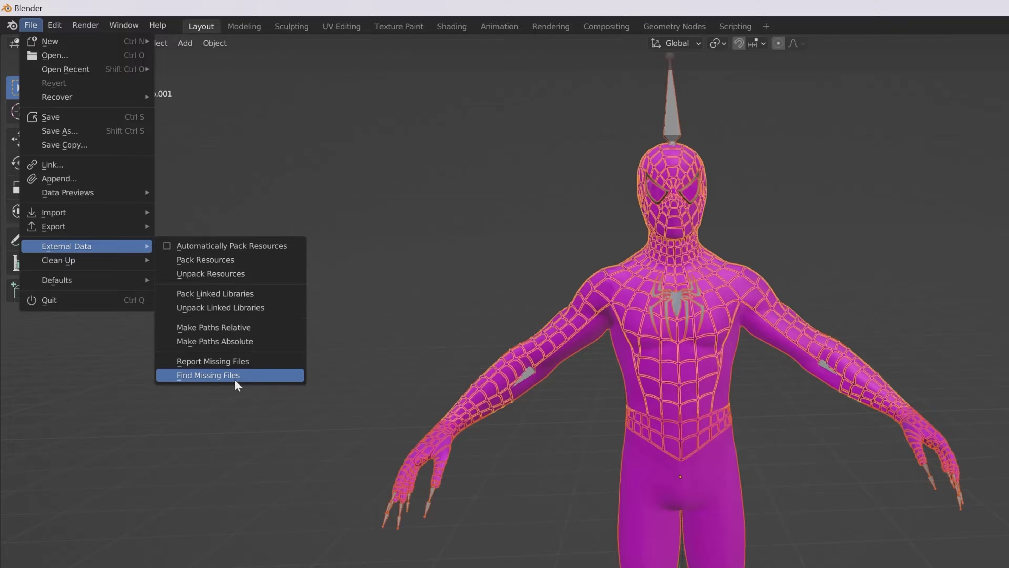
{"action": "left_click", "coordinate": [211, 376]}
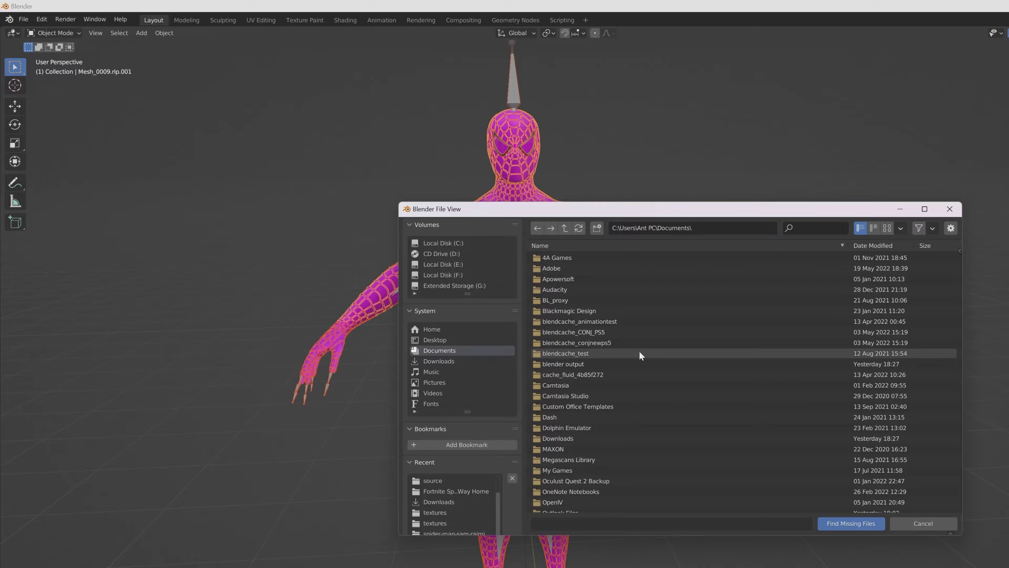
{"action": "left_click", "coordinate": [461, 360]}
{"action": "double_click", "coordinate": [568, 267]}
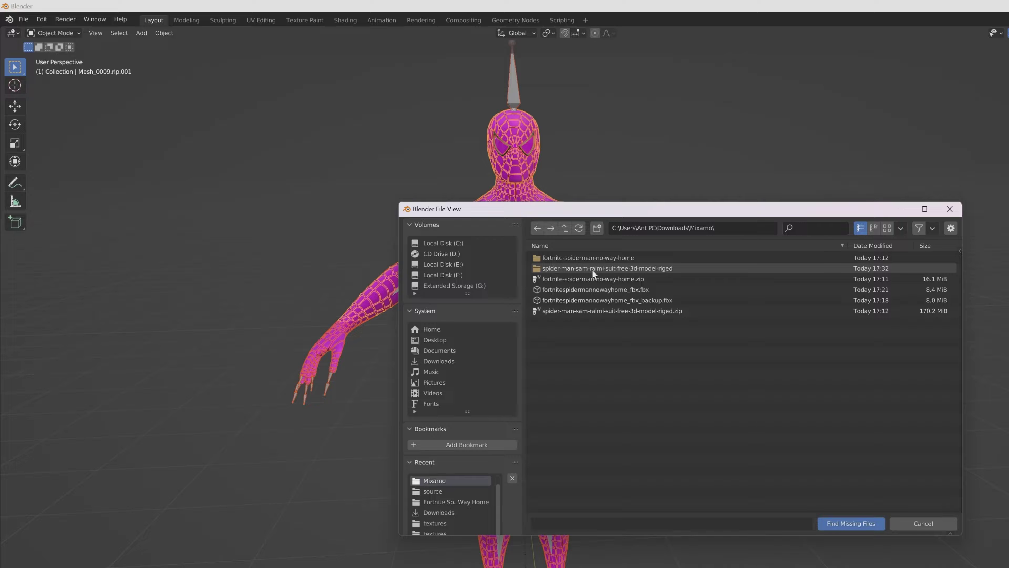
{"action": "double_click", "coordinate": [607, 269]}
{"action": "double_click", "coordinate": [561, 269]}
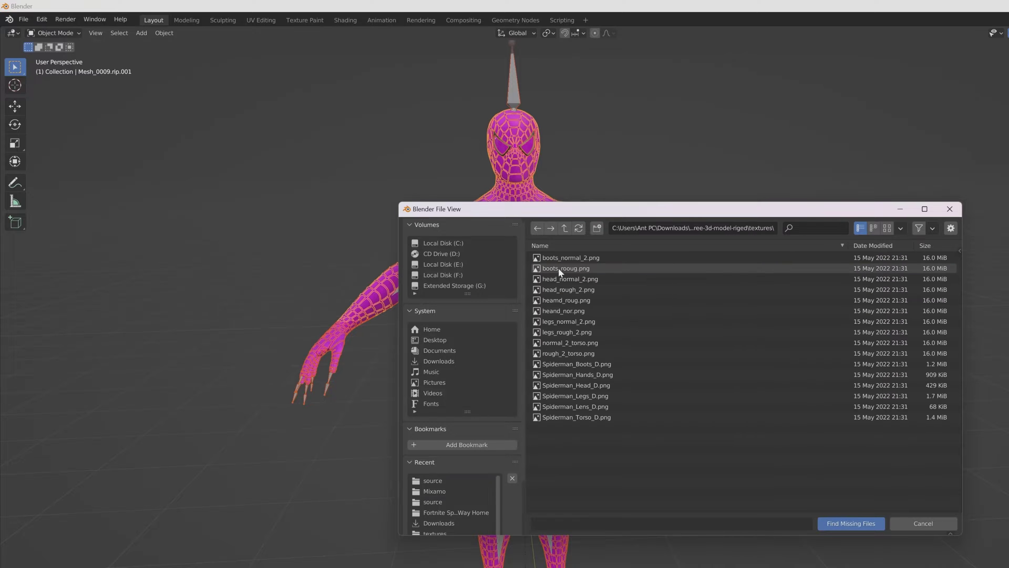
{"action": "left_click", "coordinate": [843, 524]}
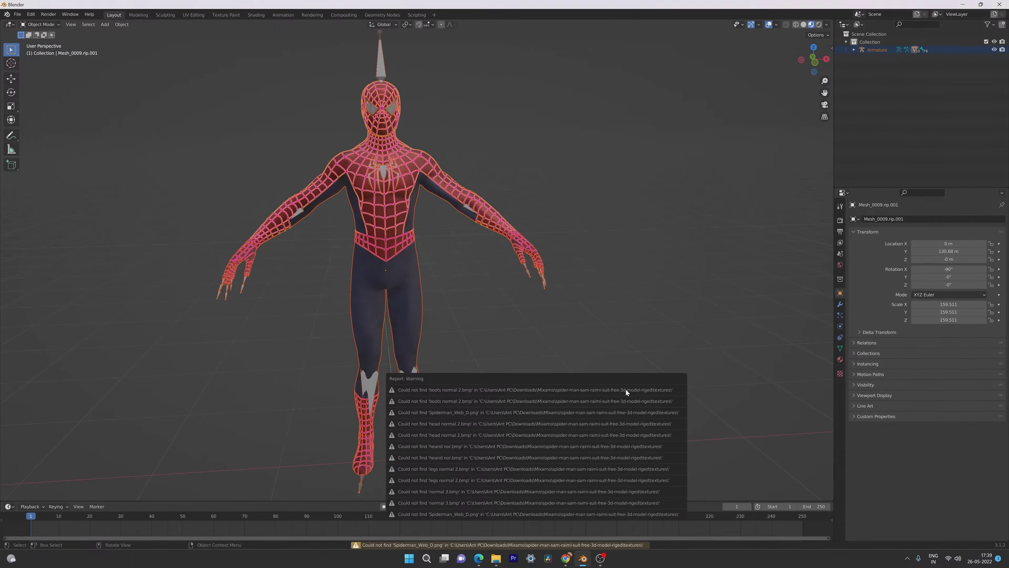
{"action": "left_click", "coordinate": [454, 266]}
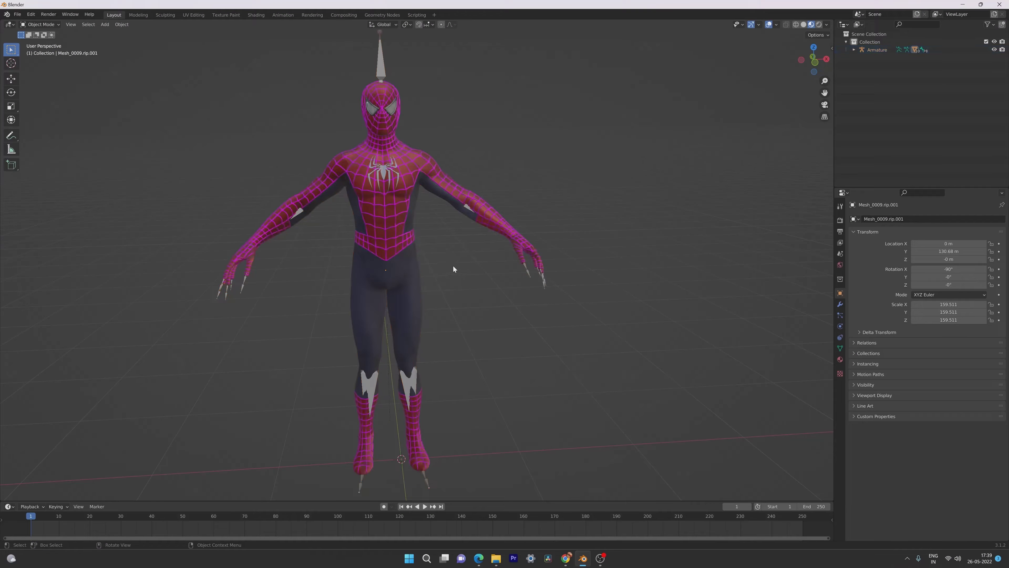
- Expand the Armature hierarchy and select individual meshes to examine which body part each one represents
{"action": "middle_click_drag", "start_coordinate": [454, 269], "coordinate": [341, 148]}
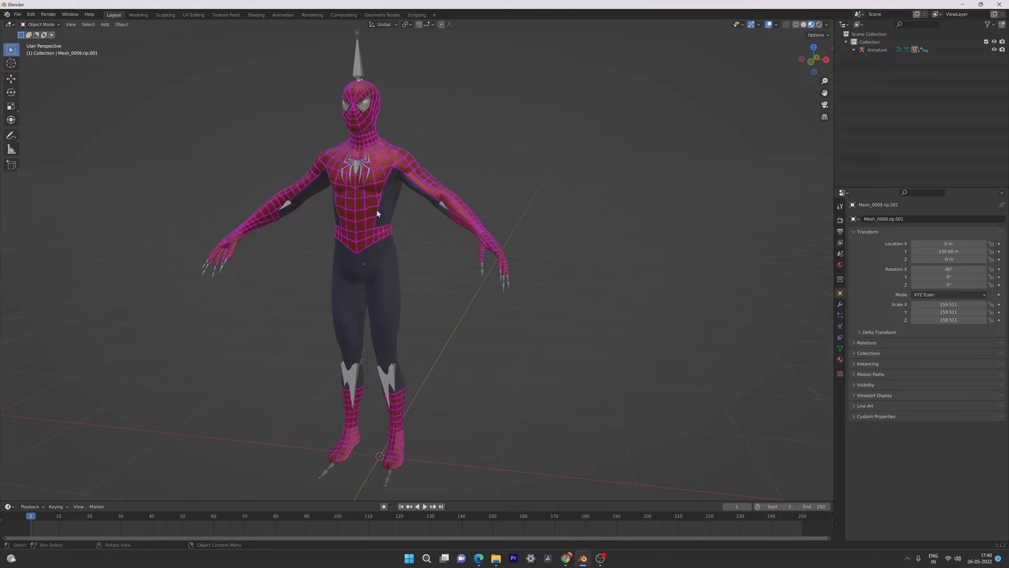
{"action": "mouse_move", "coordinate": [521, 171]}
{"action": "middle_mouse_down"}
{"action": "mouse_move", "coordinate": [615, 167]}
{"action": "mouse_move", "coordinate": [521, 171]}
{"action": "mouse_move", "coordinate": [530, 171]}
{"action": "middle_mouse_up"}
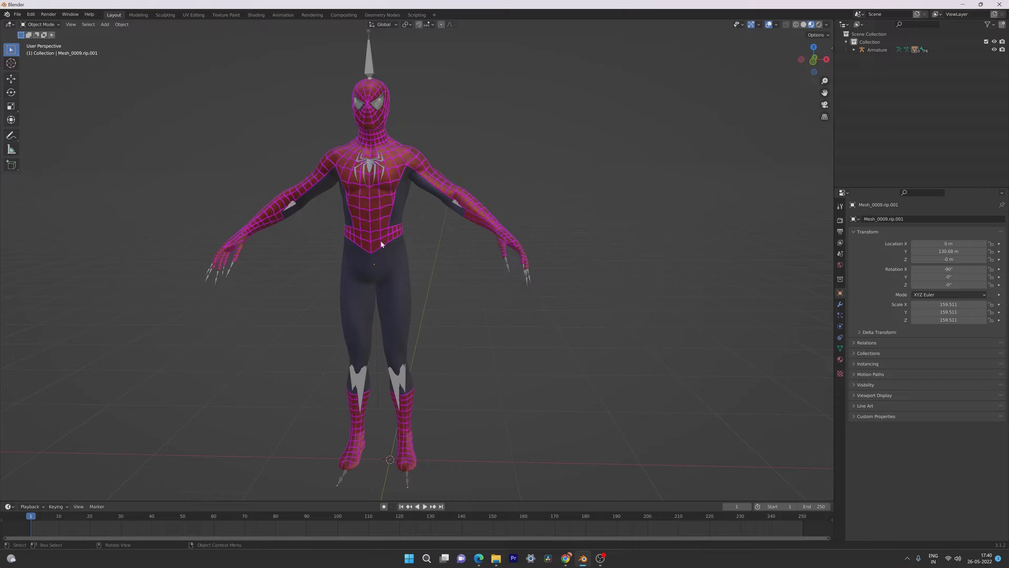
{"action": "left_click", "coordinate": [854, 50]}
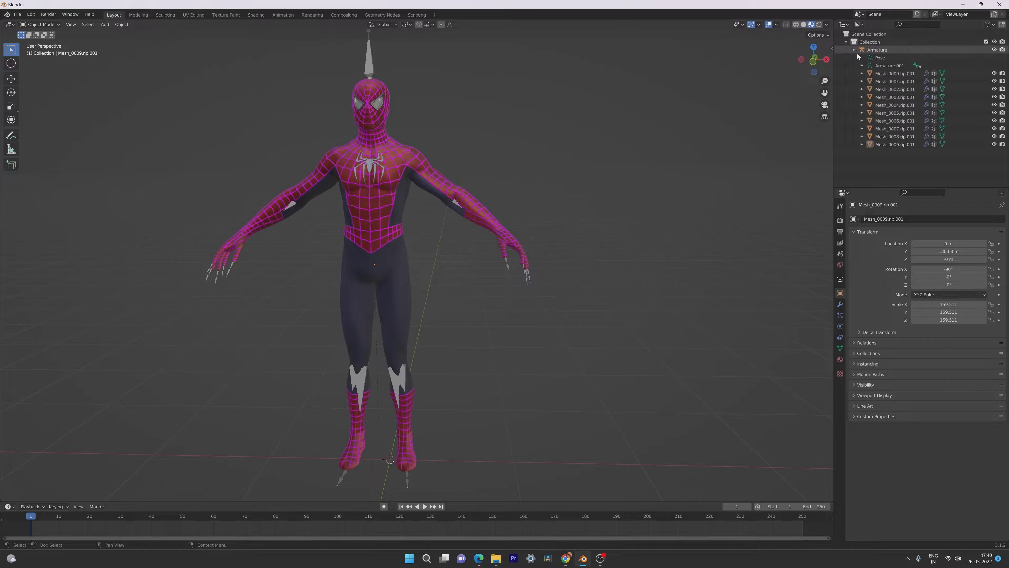
{"action": "left_click", "coordinate": [876, 51]}
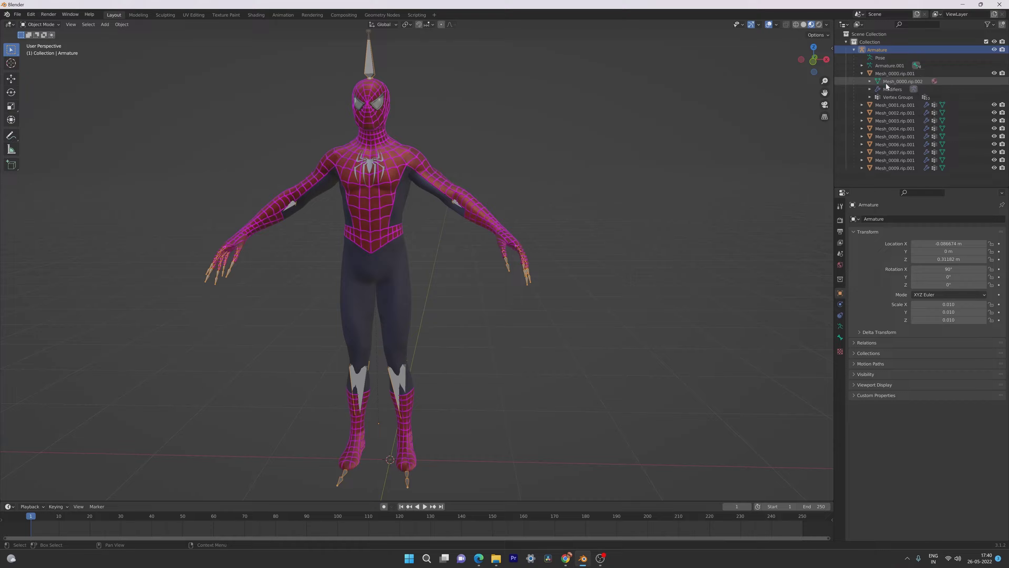
{"action": "left_click", "coordinate": [862, 73]}
{"action": "left_click", "coordinate": [892, 81]}
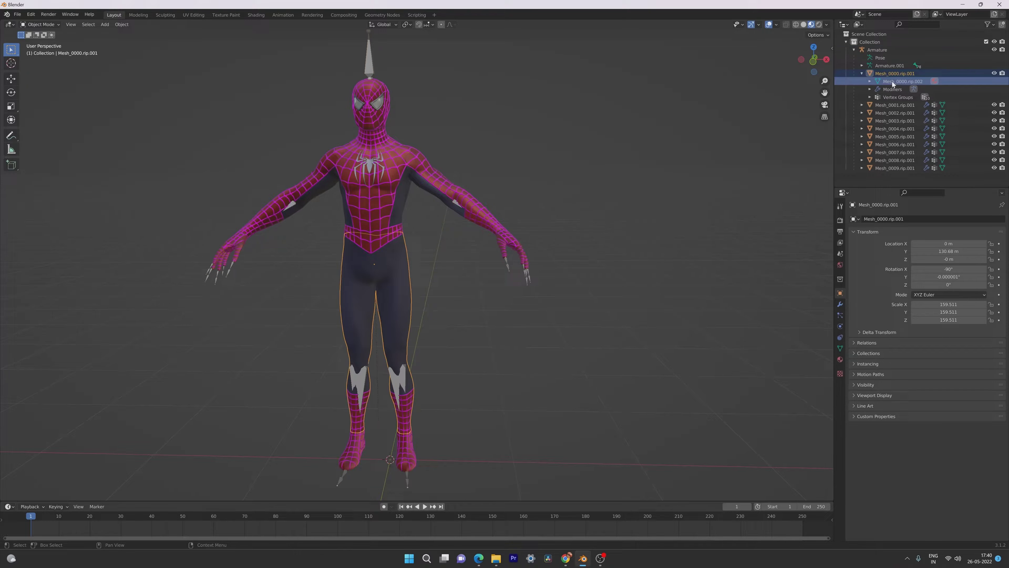
{"action": "left_click", "coordinate": [891, 121]}
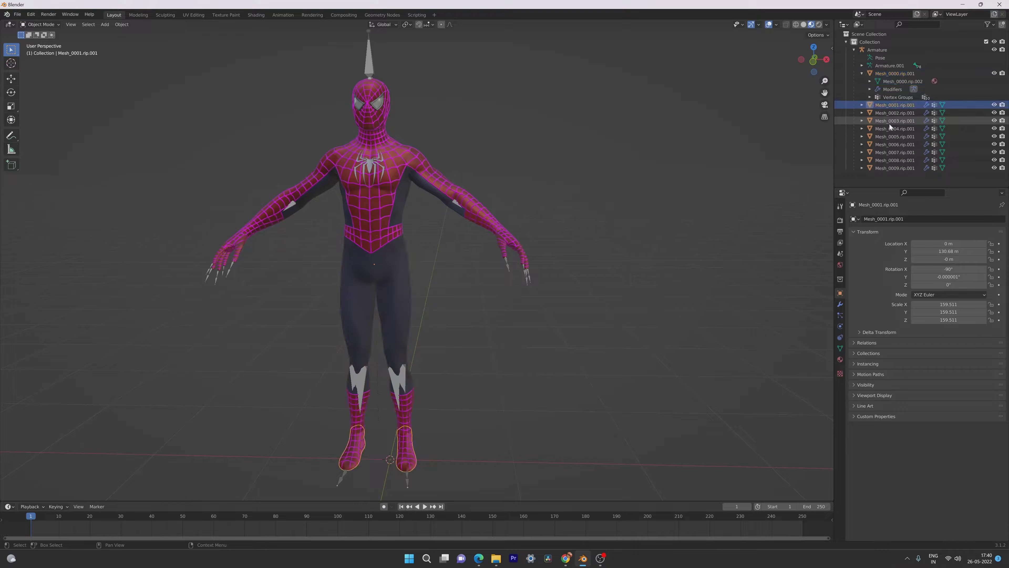
{"action": "left_click", "coordinate": [377, 137]}
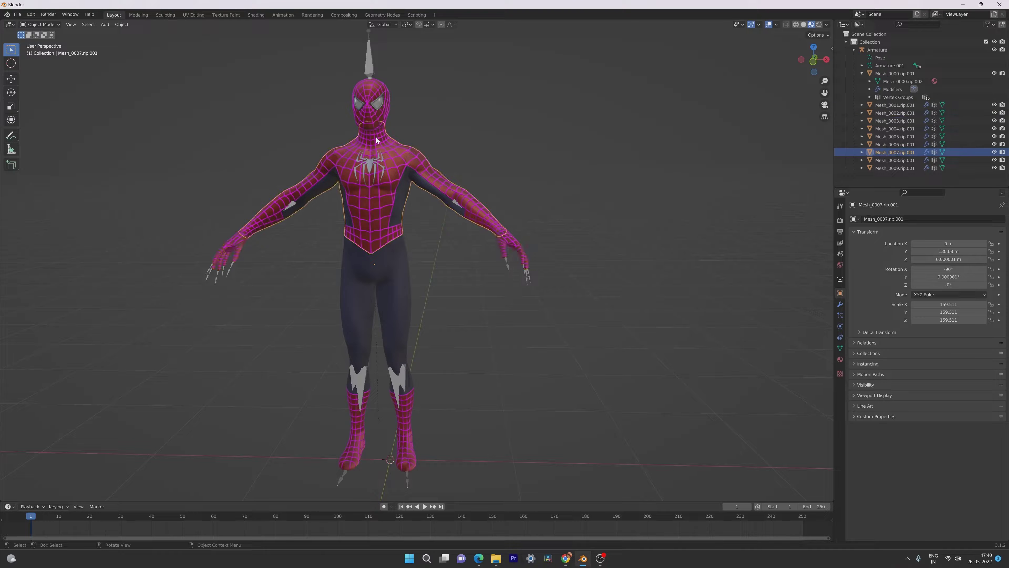
- Select the suit's web mesh, Mesh_0009.rip.001, and expand its data in the outliner to select the Spiderman_Web_D.002 material
{"action": "left_click", "coordinate": [373, 89]}
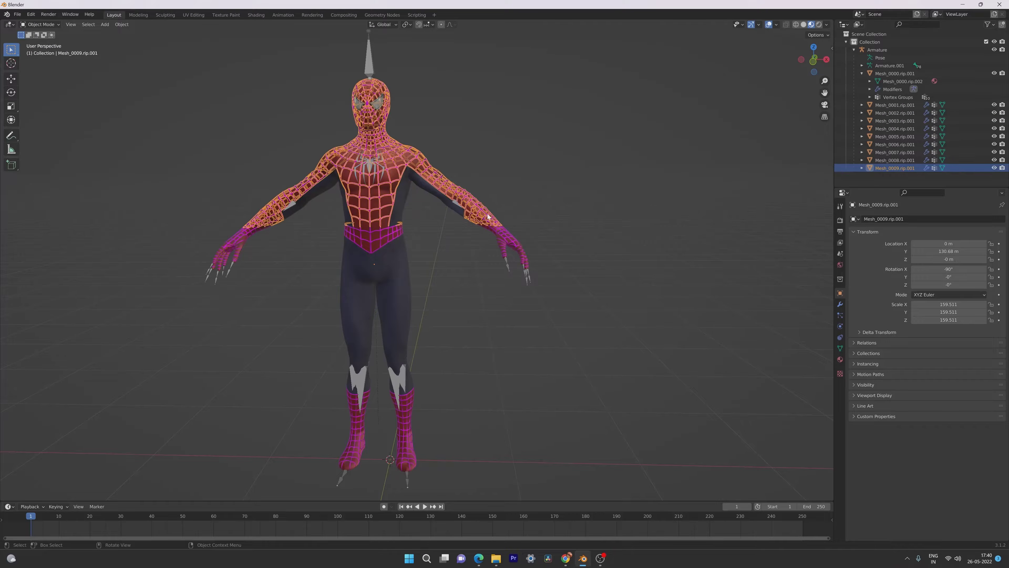
{"action": "left_click", "coordinate": [861, 168]}
{"action": "scroll", "coordinate": [861, 167], "scroll_direction": "down", "scroll_amount": 1}
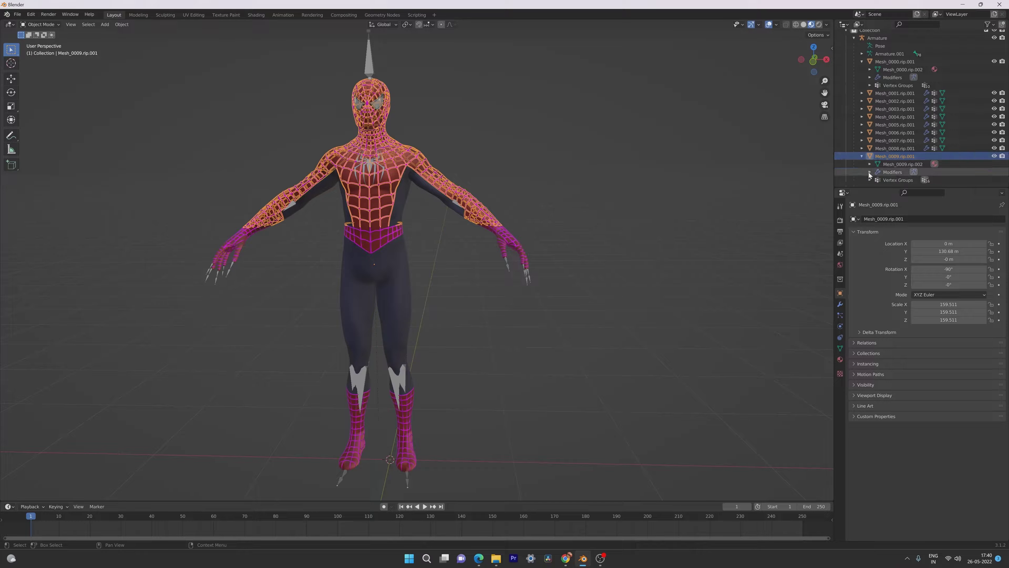
{"action": "left_click", "coordinate": [870, 164]}
{"action": "scroll", "coordinate": [871, 168], "scroll_direction": "down", "scroll_amount": 1}
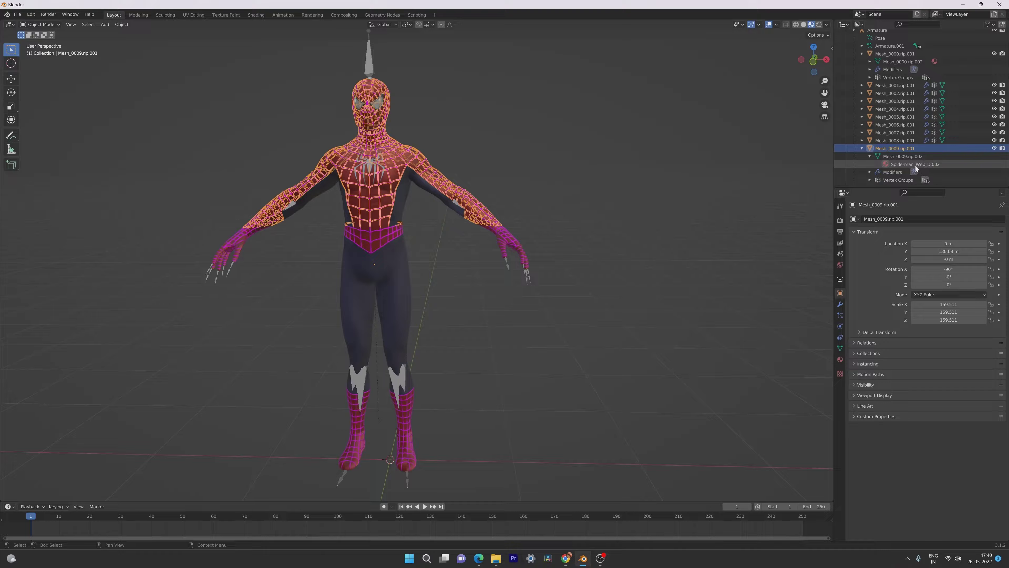
{"action": "left_click", "coordinate": [899, 165]}
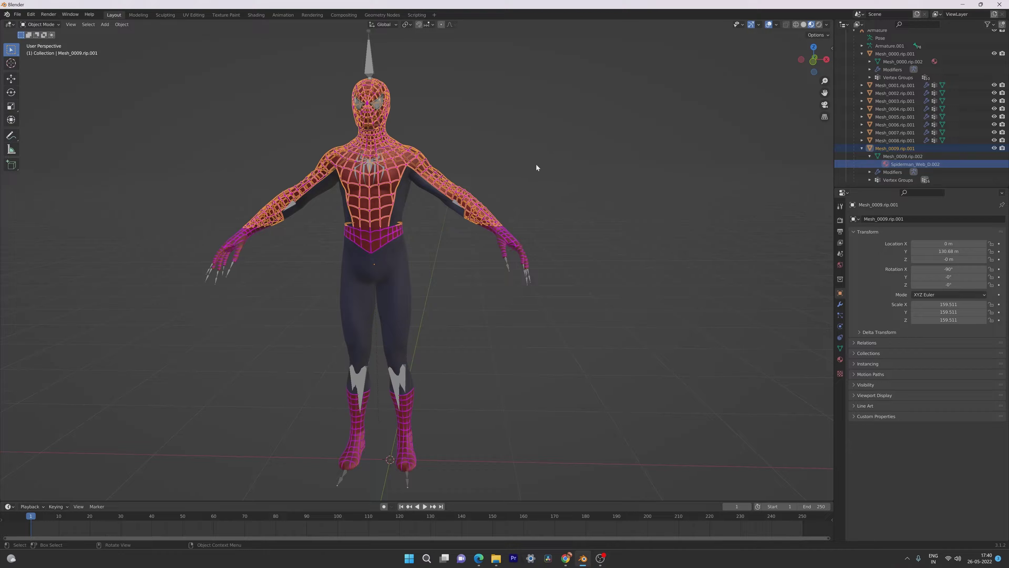
- Find the model's missing files again, using the download's textures folder as the search location
{"action": "left_click", "coordinate": [18, 14]}
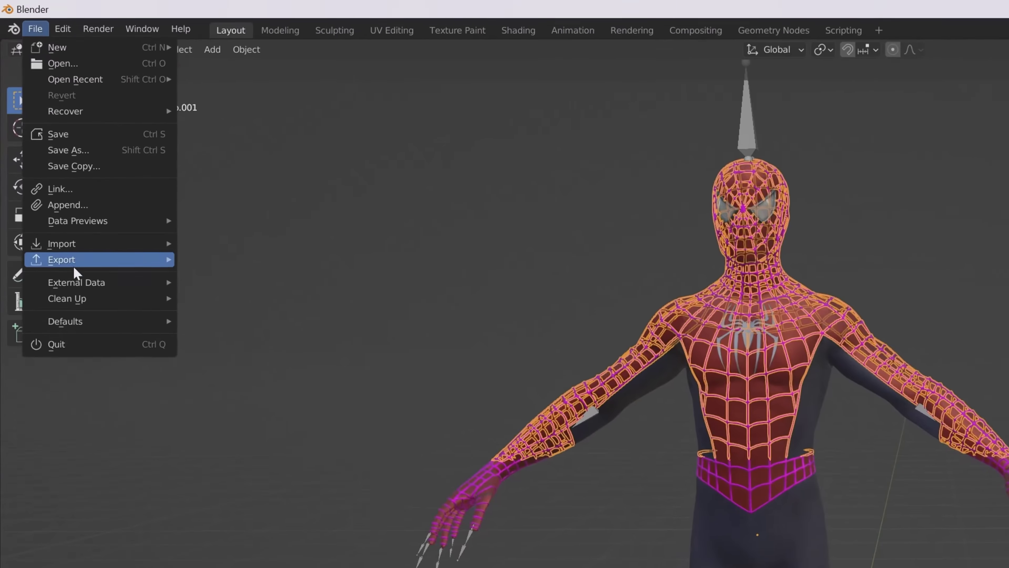
{"action": "mouse_move", "coordinate": [85, 289]}
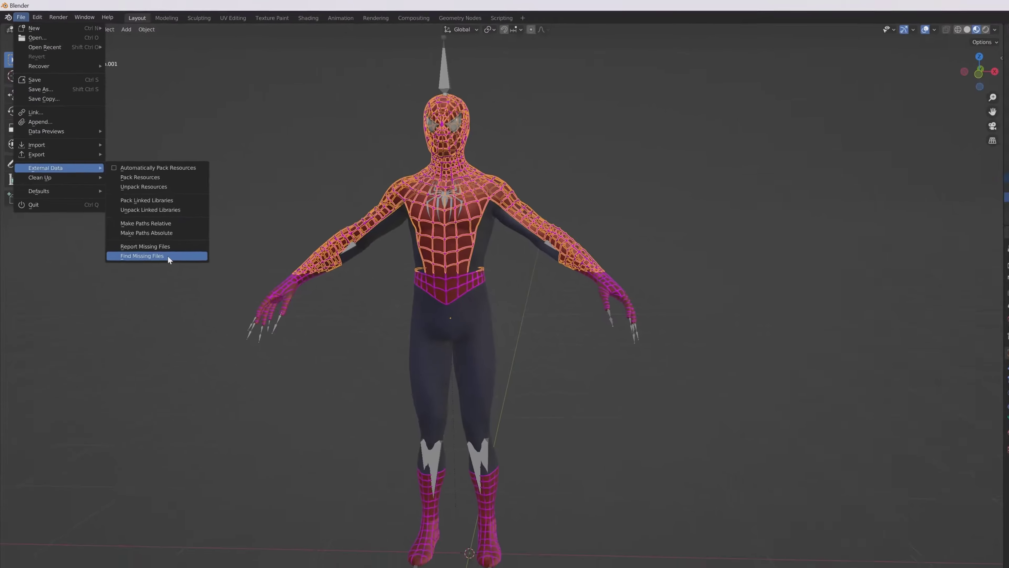
{"action": "left_click", "coordinate": [246, 427]}
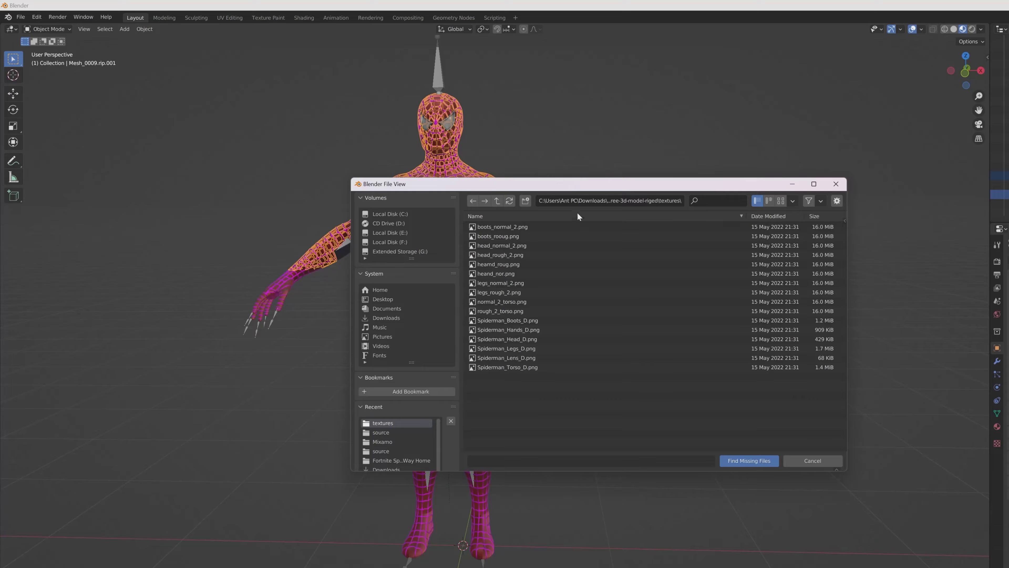
{"action": "left_click", "coordinate": [751, 460]}
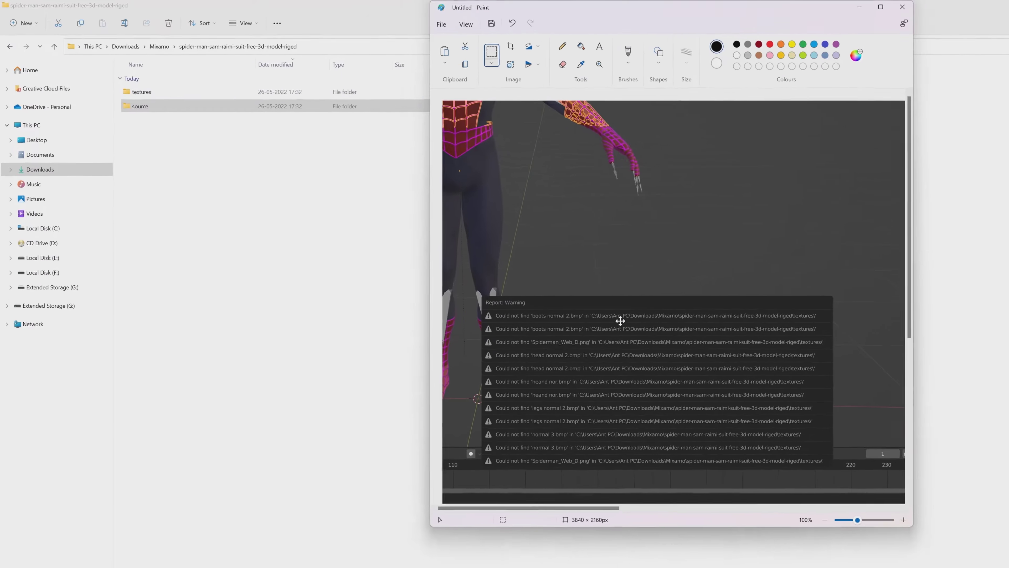
- In File Explorer, open the model's textures folder and rename boots_normal_2.png as "boots normal 2.bmp"
{"action": "double_click", "coordinate": [154, 99]}
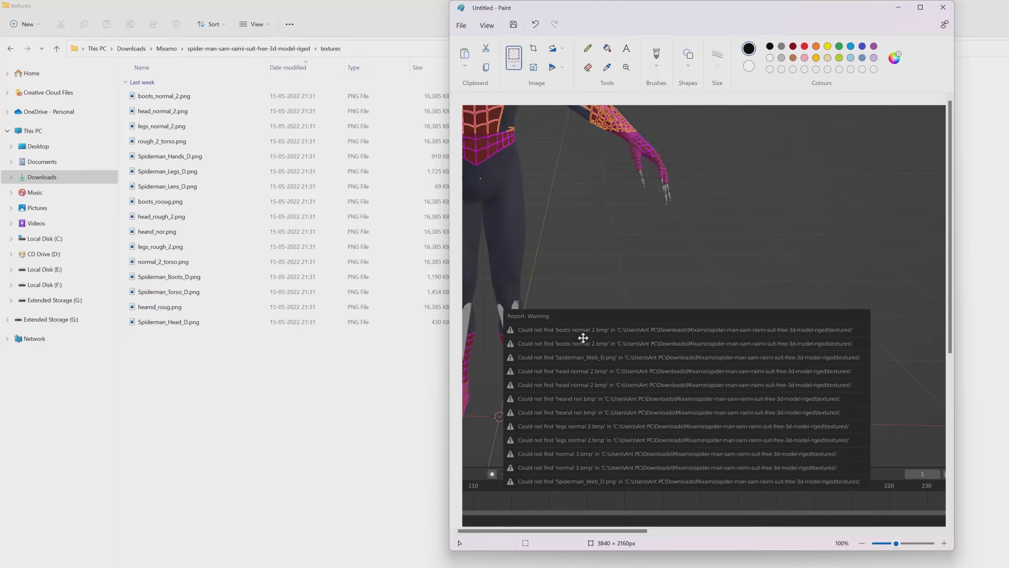
{"action": "left_click", "coordinate": [184, 99]}
{"action": "key", "text": "BackSpace"}
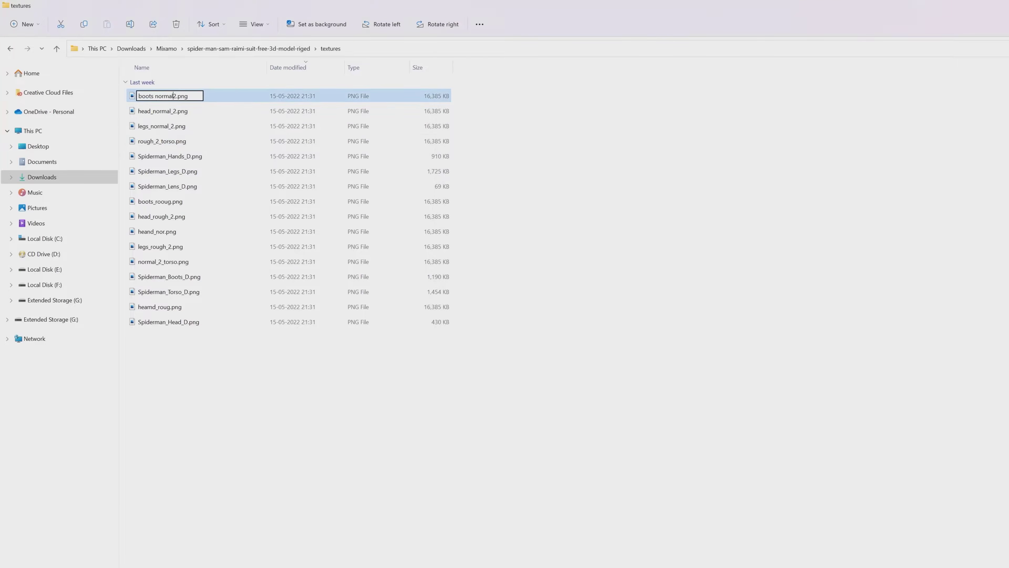
{"action": "key", "text": "End"}
{"action": "key", "text": "BackSpace"}
{"action": "key", "text": "BackSpace"}
{"action": "key", "text": "BackSpace"}
{"action": "type", "text": "bmp"}
{"action": "key", "text": "Return"}
- Switch back to Blender and select the gloves, belt and boots web mesh to examine it, then clear the selection
{"action": "left_click", "coordinate": [655, 345]}
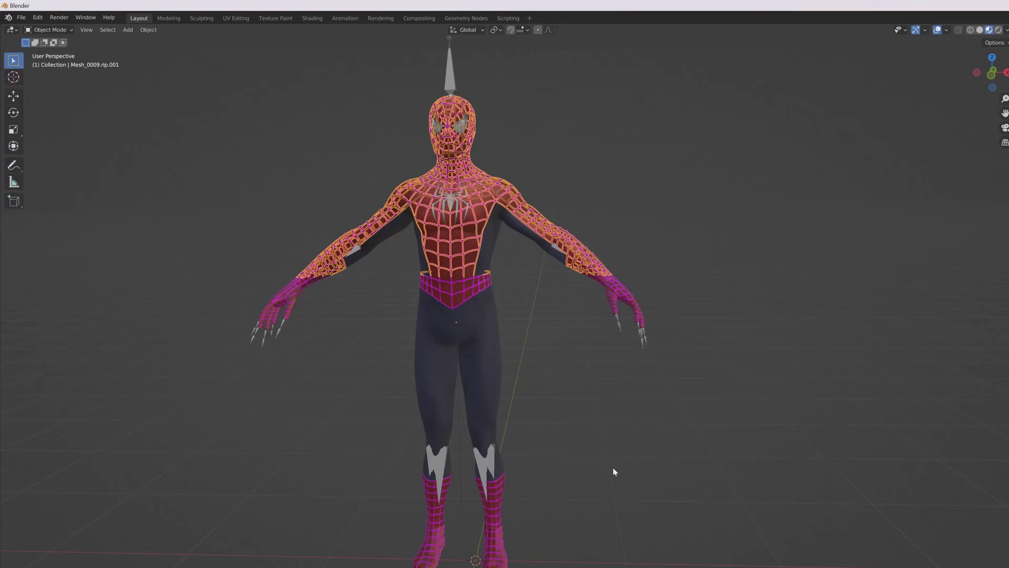
{"action": "mouse_move", "coordinate": [613, 468]}
{"action": "middle_mouse_down"}
{"action": "mouse_move", "coordinate": [646, 465]}
{"action": "mouse_move", "coordinate": [625, 461]}
{"action": "middle_mouse_up"}
{"action": "left_click", "coordinate": [507, 545]}
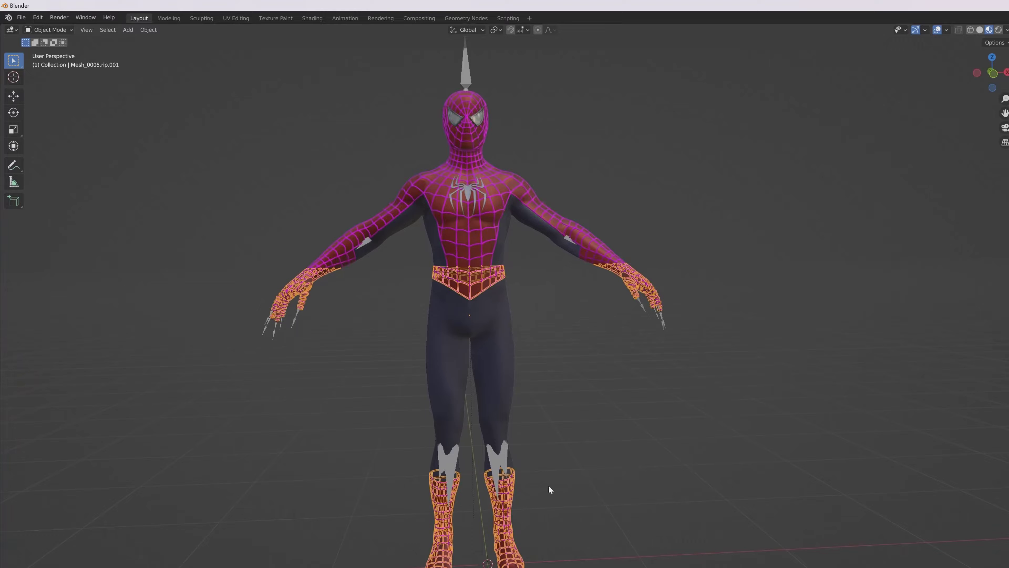
{"action": "left_click", "coordinate": [589, 490]}
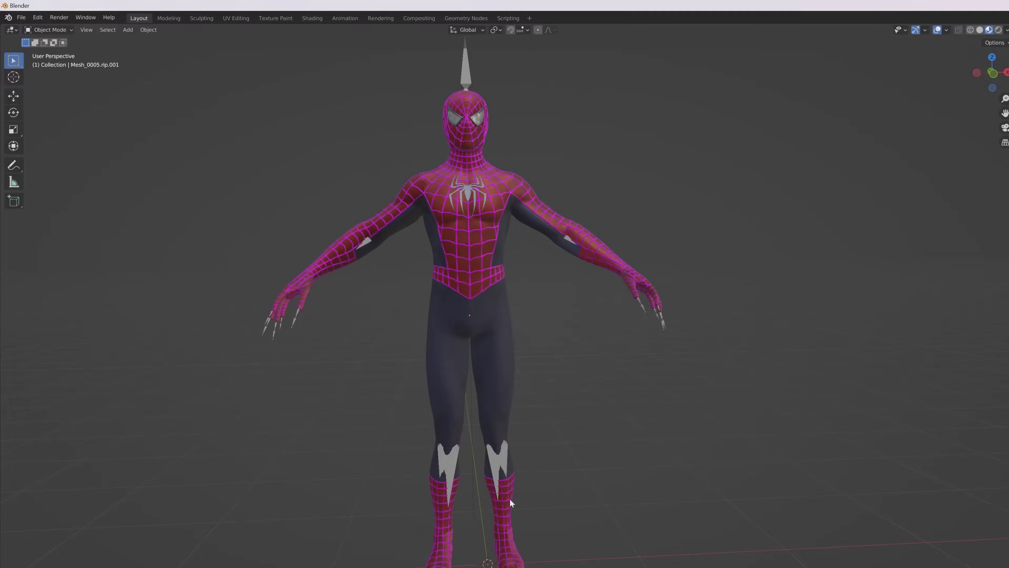
- Run Find Missing Files on the textures folder containing the renamed boots texture, then run it once more
{"action": "left_click", "coordinate": [23, 19]}
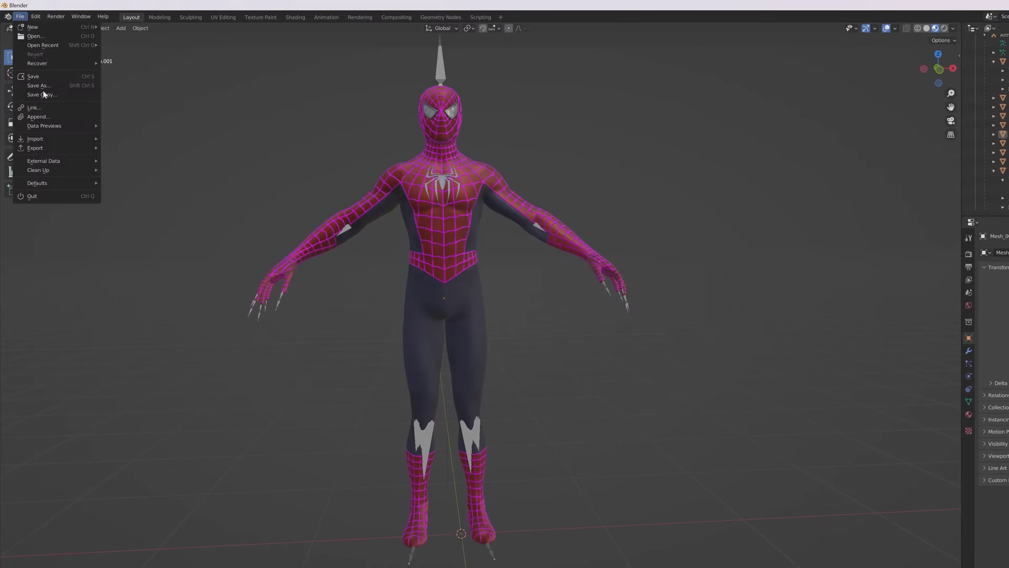
{"action": "mouse_move", "coordinate": [58, 162]}
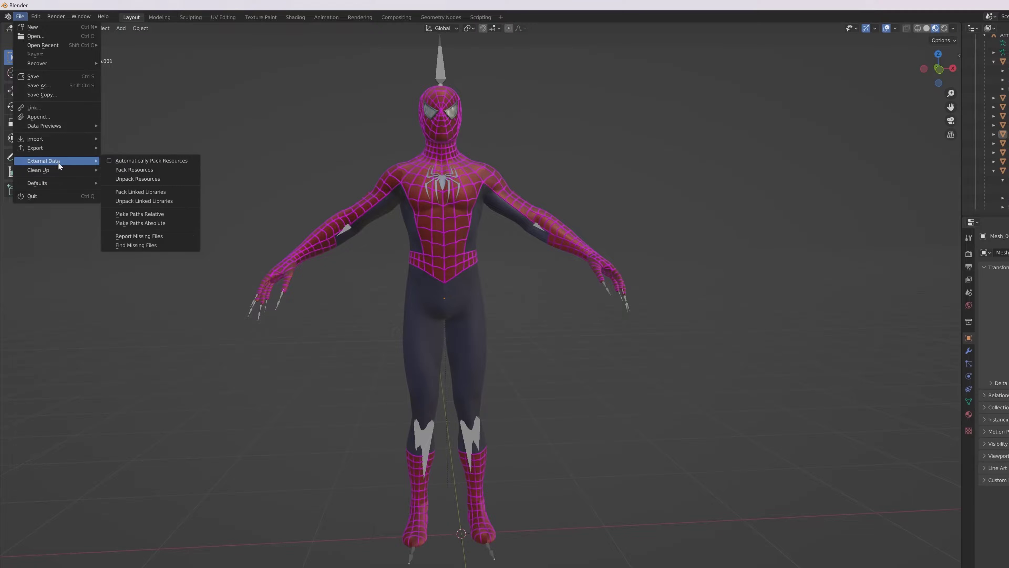
{"action": "left_click", "coordinate": [158, 246]}
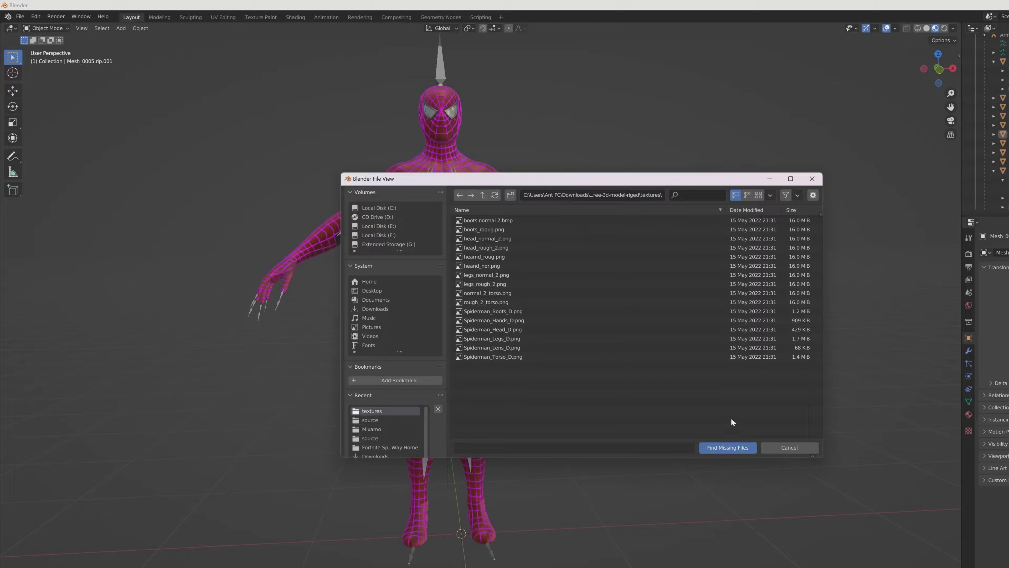
{"action": "left_click", "coordinate": [734, 450]}
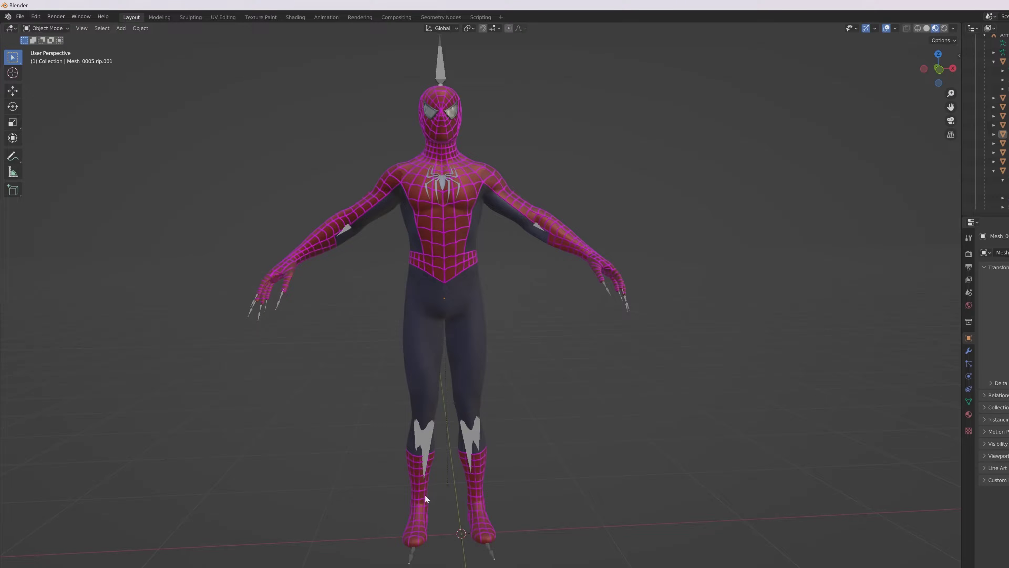
{"action": "left_click", "coordinate": [20, 17]}
{"action": "mouse_move", "coordinate": [66, 165]}
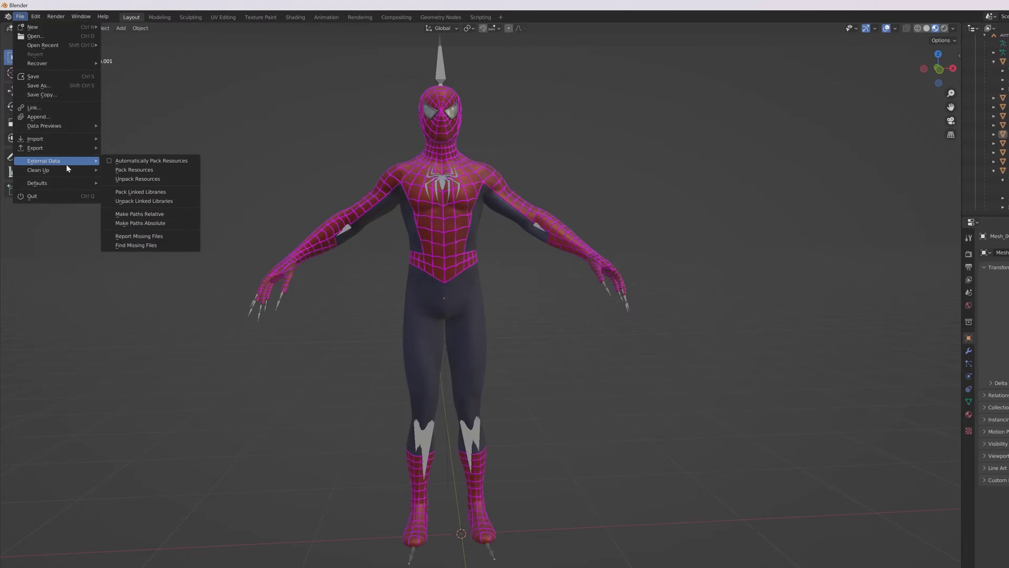
{"action": "left_click", "coordinate": [146, 244]}
{"action": "left_click", "coordinate": [723, 447]}
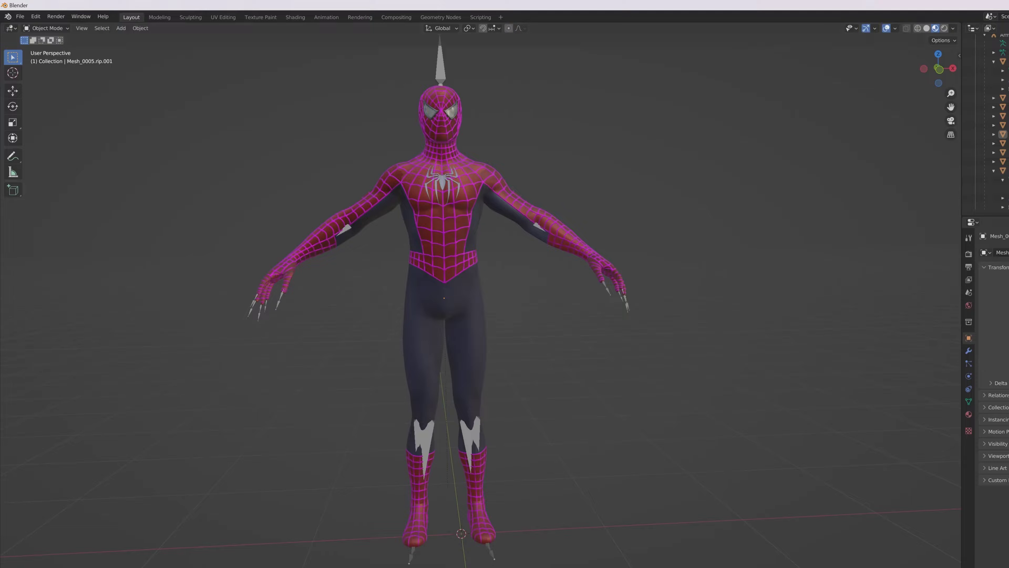
- Switch to the textures folder in File Explorer and rename head_normal_2.png as "head normal 2.bmp"
{"action": "mouse_move", "coordinate": [562, 567]}
{"action": "left_click", "coordinate": [610, 566]}
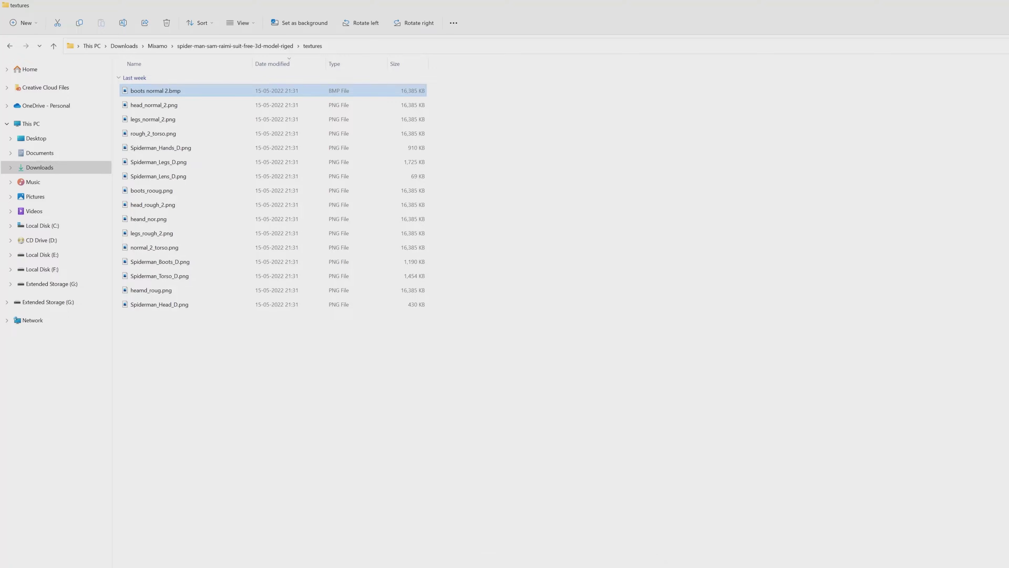
{"action": "left_click", "coordinate": [668, 567]}
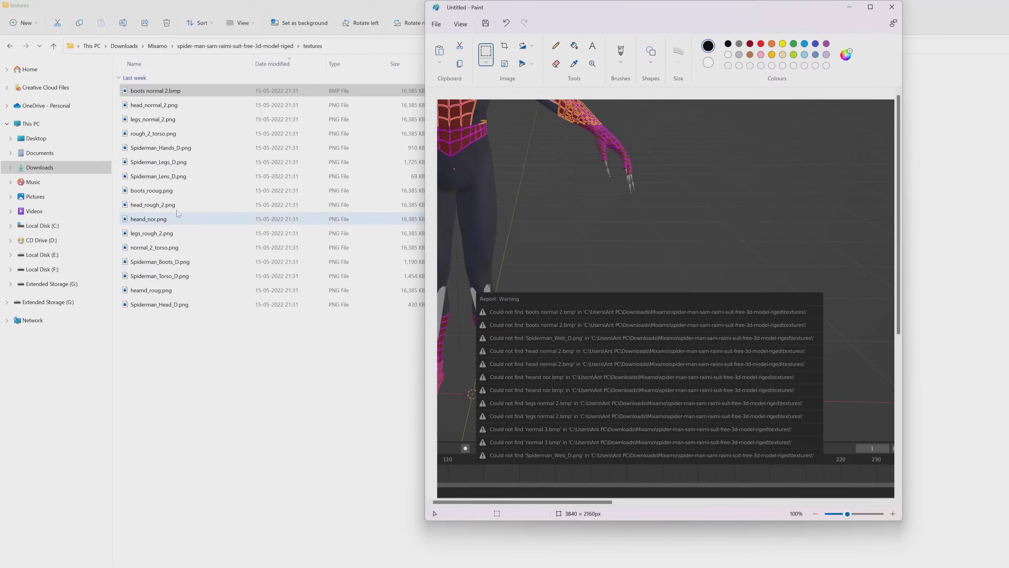
{"action": "left_click", "coordinate": [171, 112]}
{"action": "left_click", "coordinate": [171, 108]}
{"action": "left_click", "coordinate": [164, 105]}
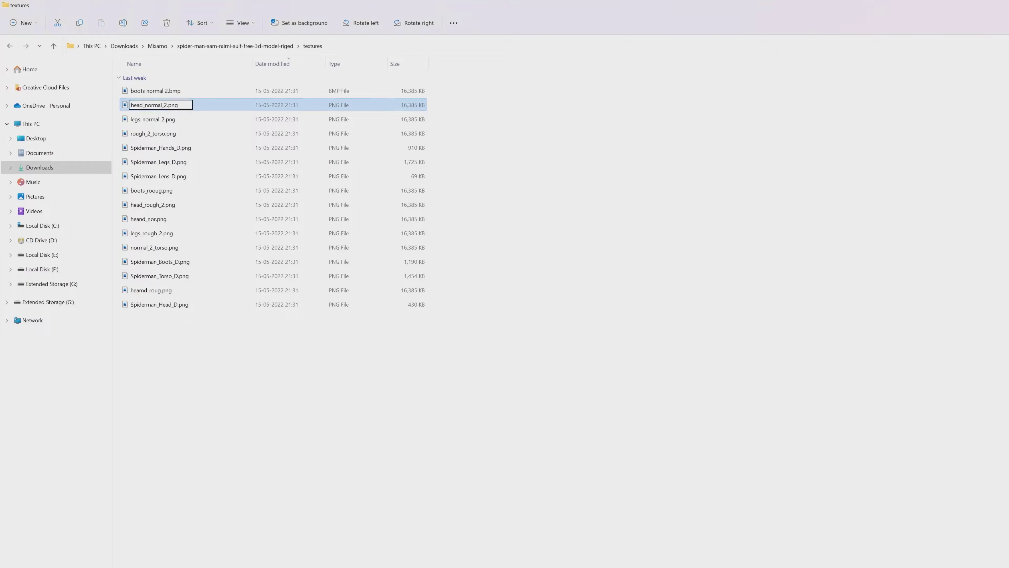
{"action": "key", "text": "shift+Left"}
{"action": "key", "text": "Right"}
{"action": "key", "text": "Right"}
{"action": "key", "text": "Right"}
{"action": "key", "text": "Right"}
{"action": "key", "text": "Right"}
{"action": "key", "text": "Right"}
{"action": "key", "text": "Right"}
{"action": "key", "text": "BackSpace"}
{"action": "key", "text": "End"}
{"action": "key", "text": "BackSpace"}
{"action": "key", "text": "BackSpace"}
{"action": "key", "text": "BackSpace"}
{"action": "type", "text": "bmp"}
{"action": "key", "text": "Return"}
{"action": "left_click_drag", "start_coordinate": [612, 279], "coordinate": [307, 173]}
{"action": "left_click", "coordinate": [315, 223]}
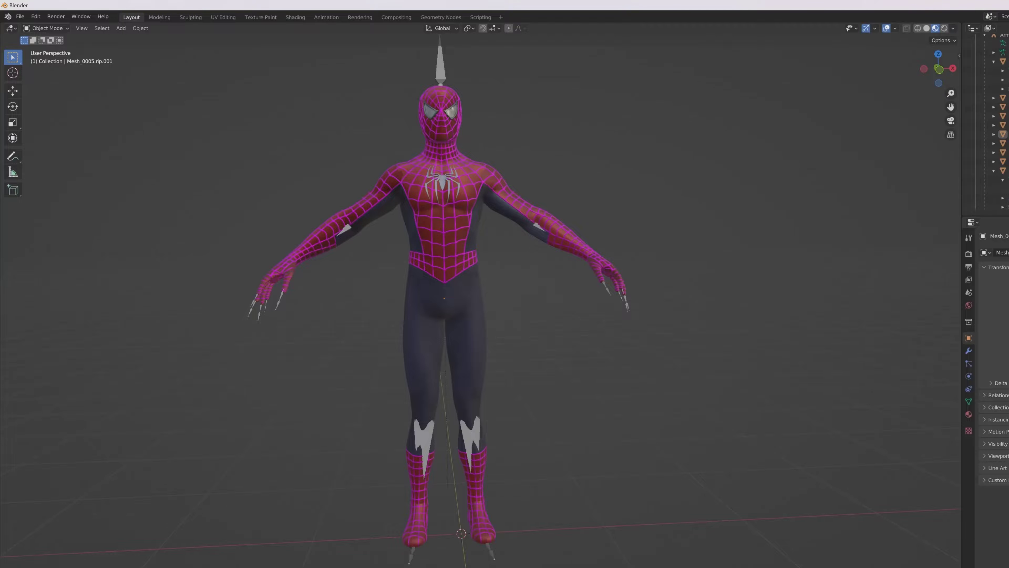
- In Blender, find missing files in the textures folder with the renamed head texture, check the model and repeat the search
{"action": "left_click", "coordinate": [20, 17]}
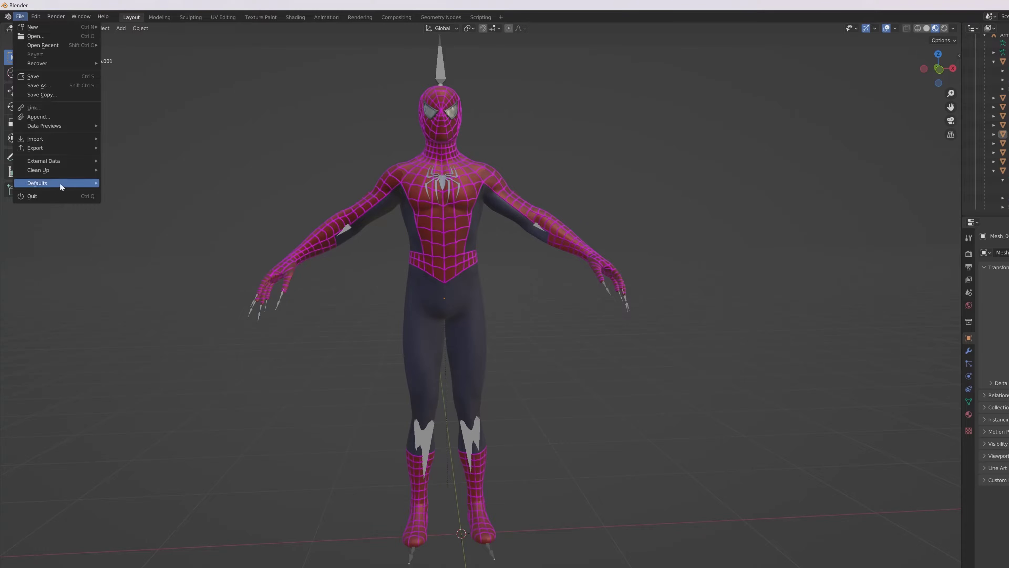
{"action": "mouse_move", "coordinate": [60, 161]}
{"action": "left_click", "coordinate": [178, 244]}
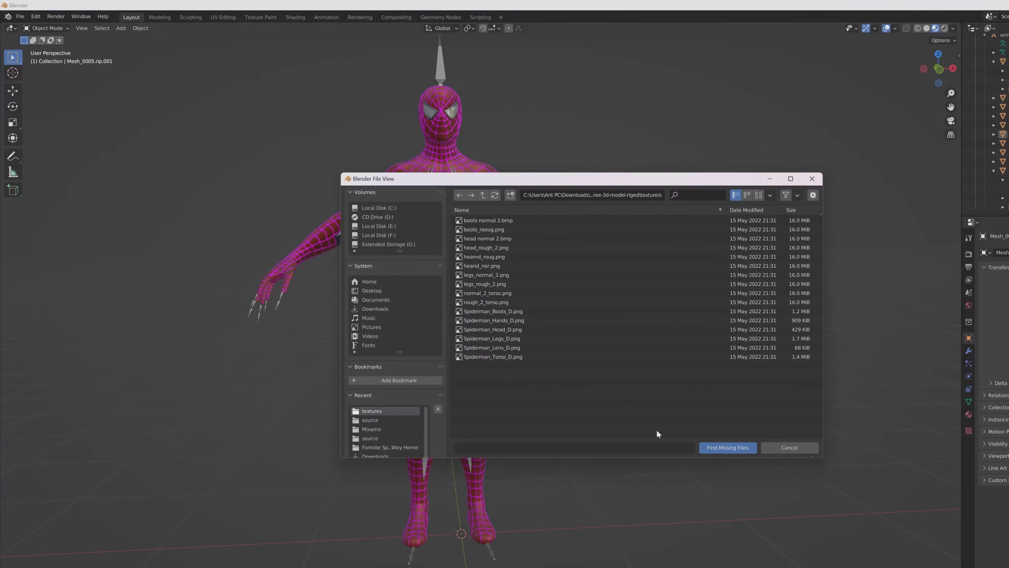
{"action": "left_click", "coordinate": [731, 449]}
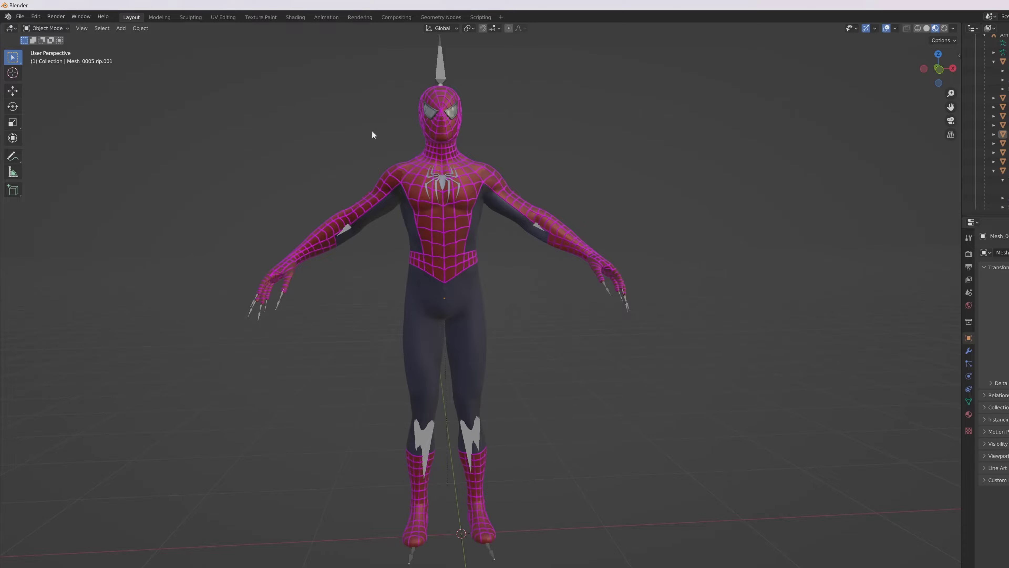
{"action": "mouse_move", "coordinate": [376, 133]}
{"action": "middle_mouse_down"}
{"action": "mouse_move", "coordinate": [441, 152]}
{"action": "mouse_move", "coordinate": [366, 141]}
{"action": "middle_mouse_up"}
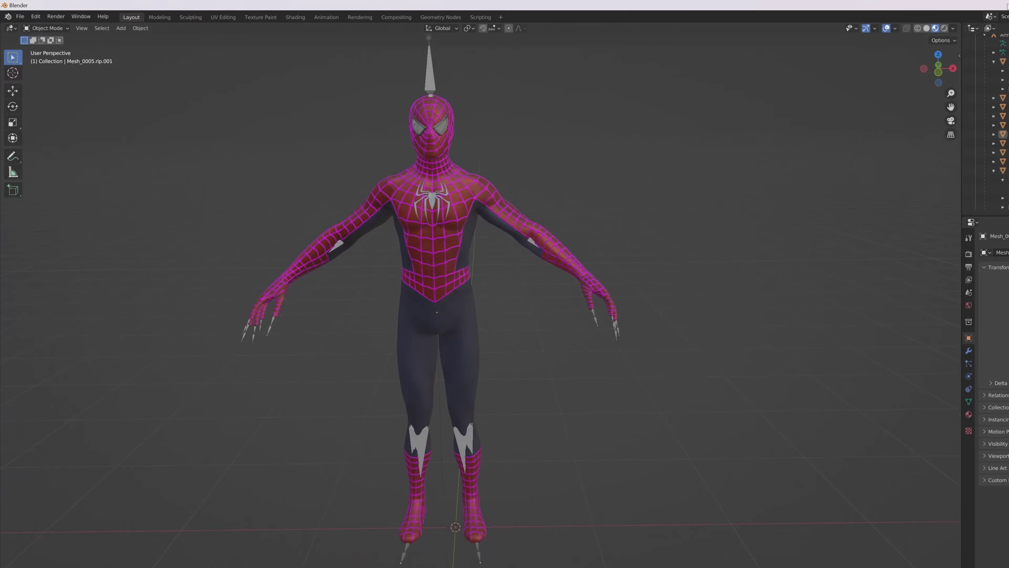
{"action": "key", "text": "KP_1"}
{"action": "left_click", "coordinate": [20, 16]}
{"action": "mouse_move", "coordinate": [57, 160]}
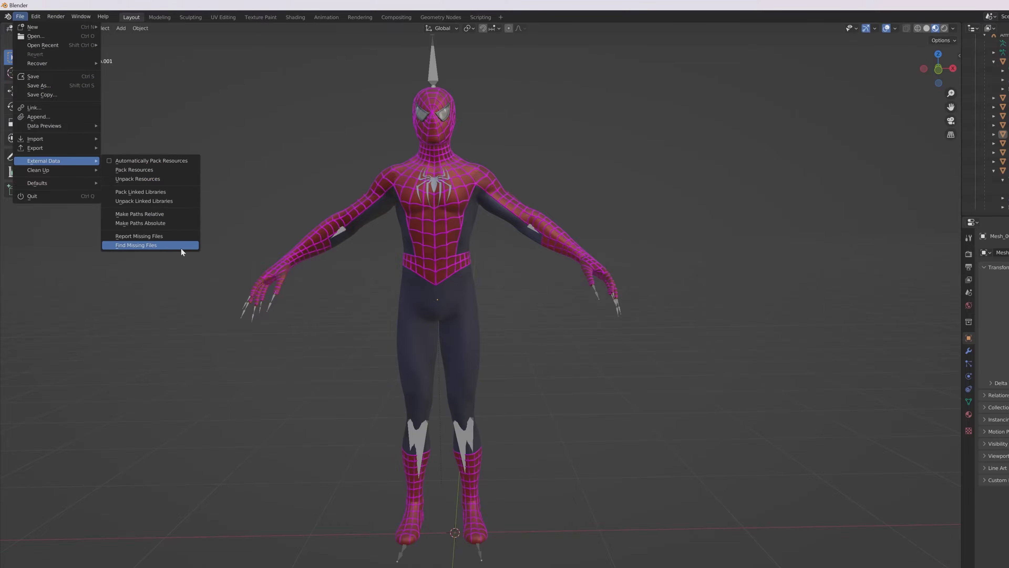
{"action": "left_click", "coordinate": [164, 245]}
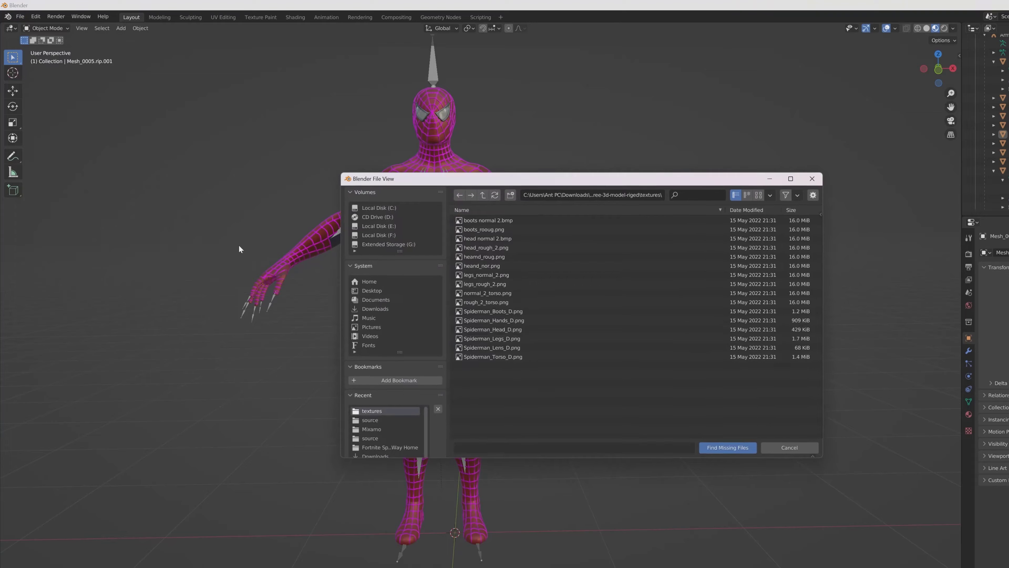
{"action": "left_click", "coordinate": [724, 451]}
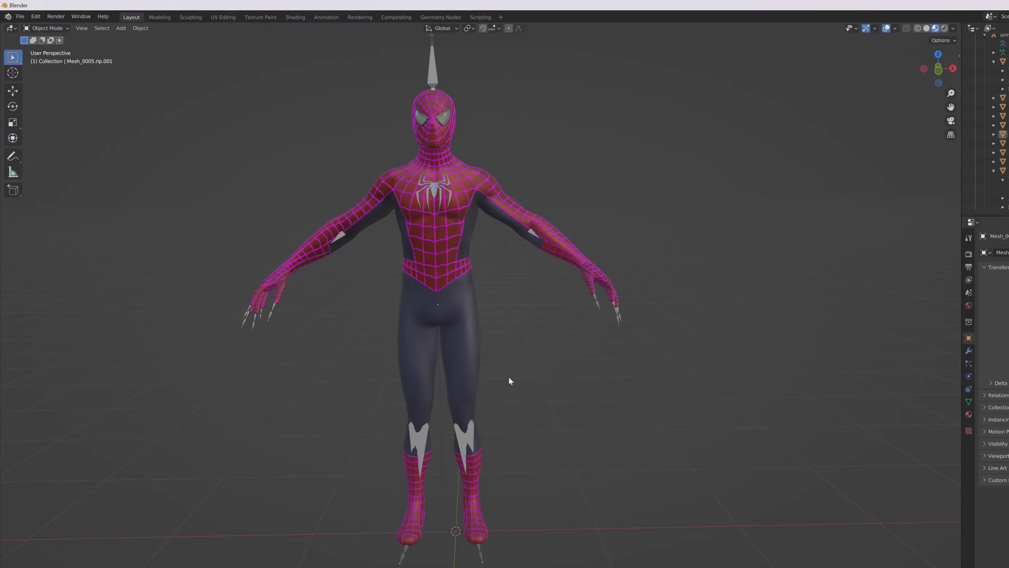
- Select the gloves, belt and boots web mesh, Mesh_0005.rip.001, and expand its data in the outliner down to its material
{"action": "middle_click_drag", "start_coordinate": [545, 349], "coordinate": [453, 302]}
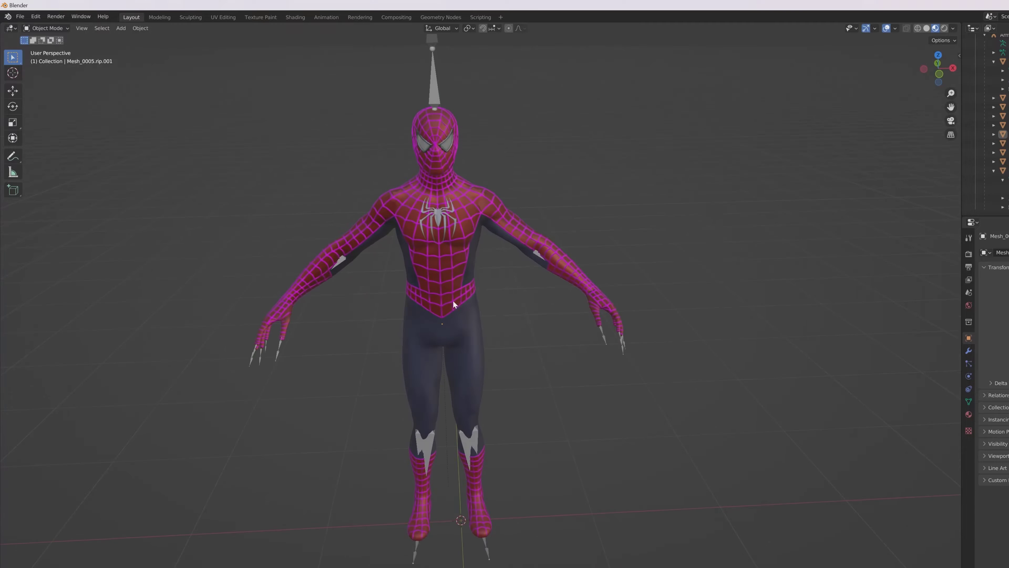
{"action": "left_click", "coordinate": [442, 277]}
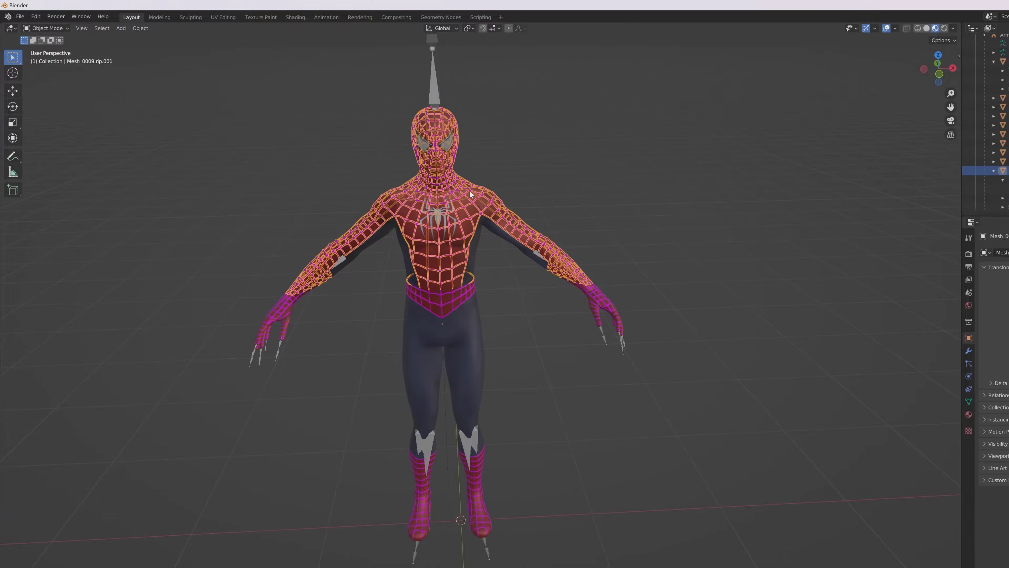
{"action": "left_click", "coordinate": [449, 300]}
{"action": "middle_click_drag", "start_coordinate": [449, 296], "coordinate": [632, 286]}
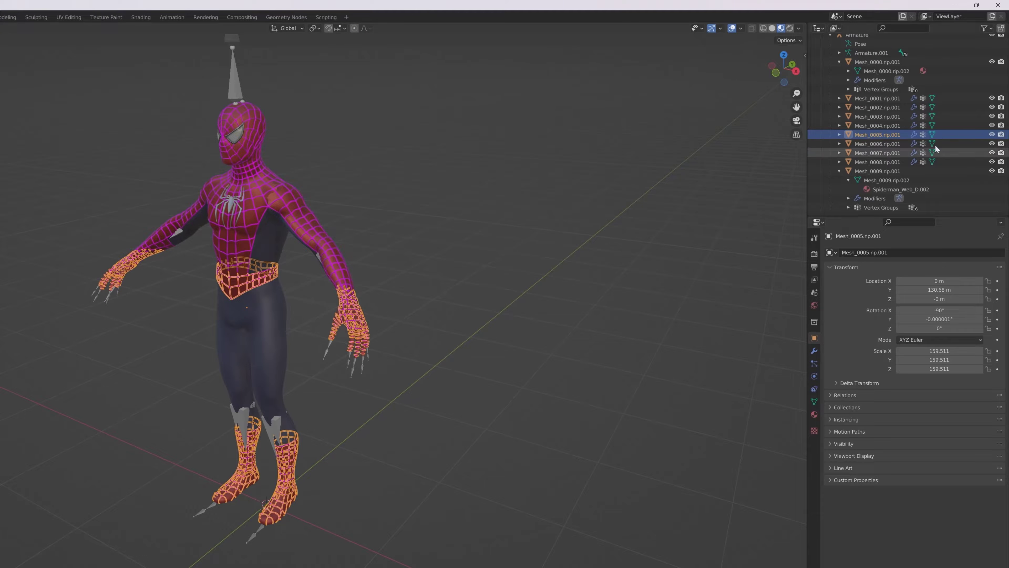
{"action": "left_click", "coordinate": [839, 134]}
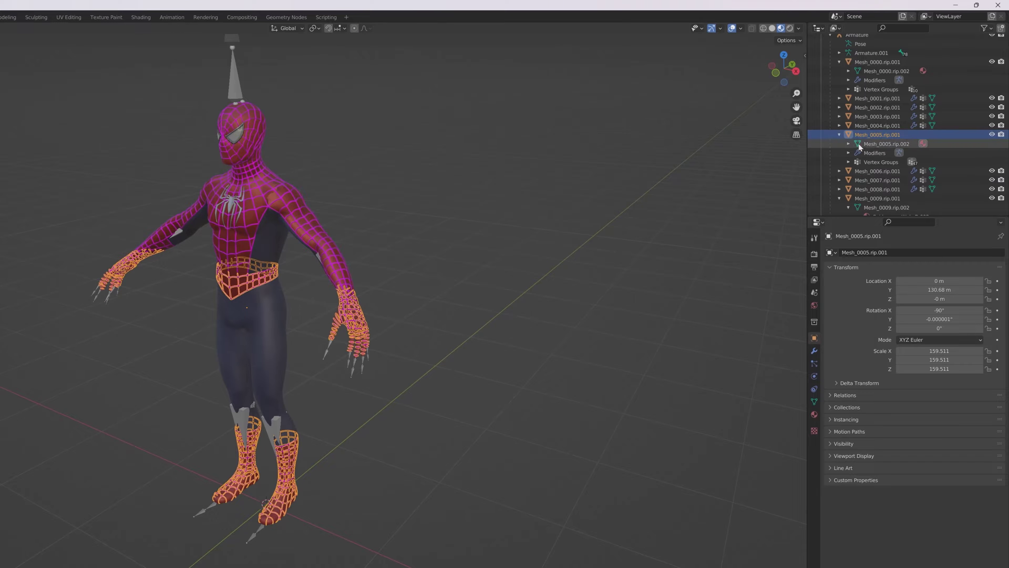
{"action": "left_click", "coordinate": [849, 144]}
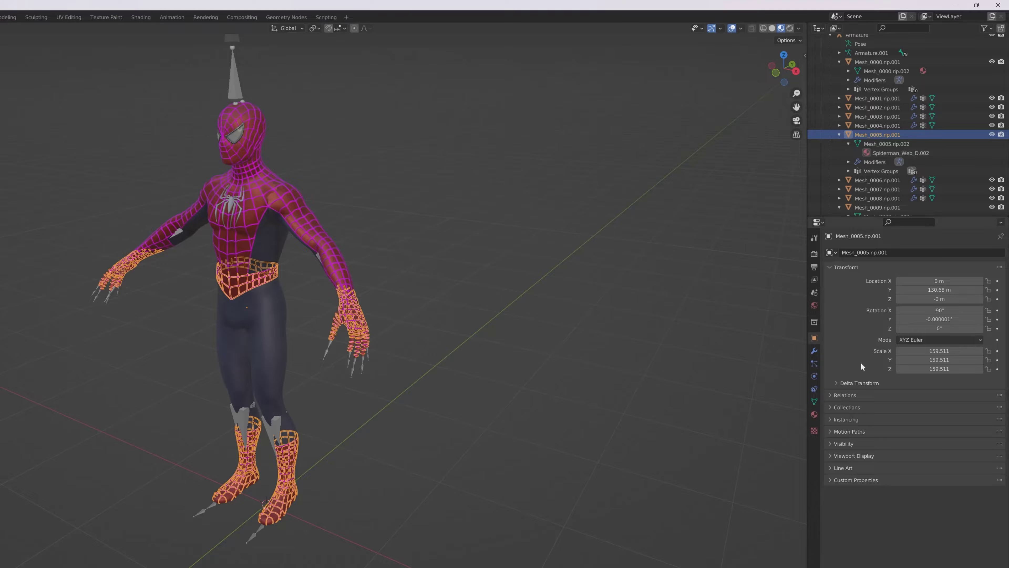
- Assign the image coo_d77b3d9.002 to the Base Color of the Spiderman_Web_D.002 material and deselect the mesh
{"action": "left_click", "coordinate": [815, 415]}
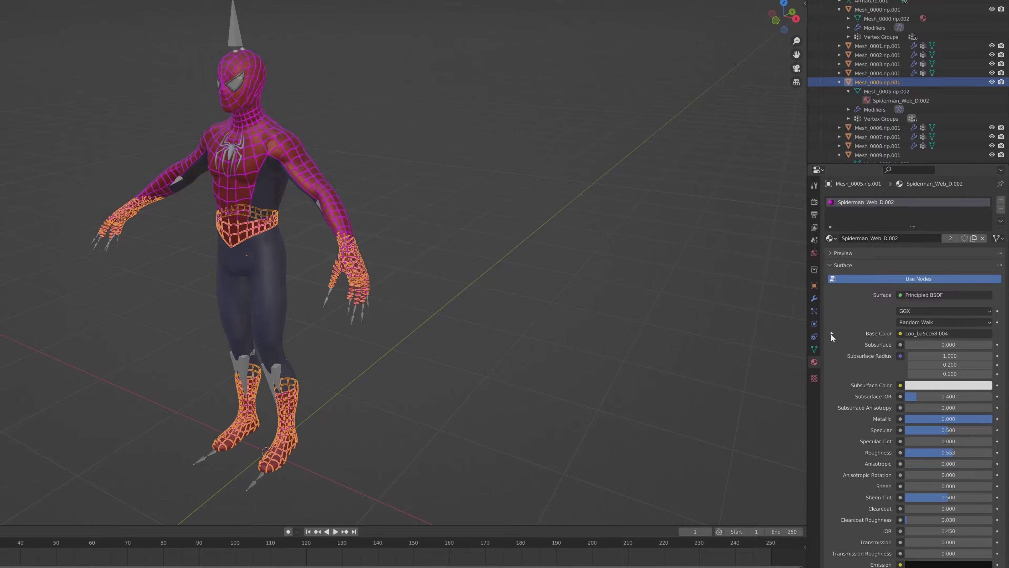
{"action": "left_click", "coordinate": [832, 333]}
{"action": "left_click", "coordinate": [836, 345]}
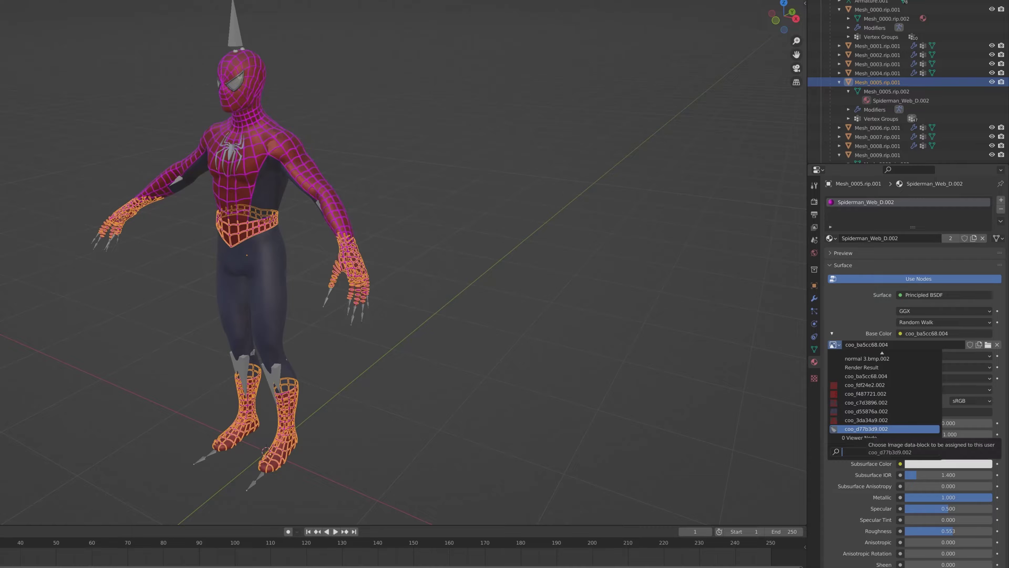
{"action": "left_click", "coordinate": [873, 429]}
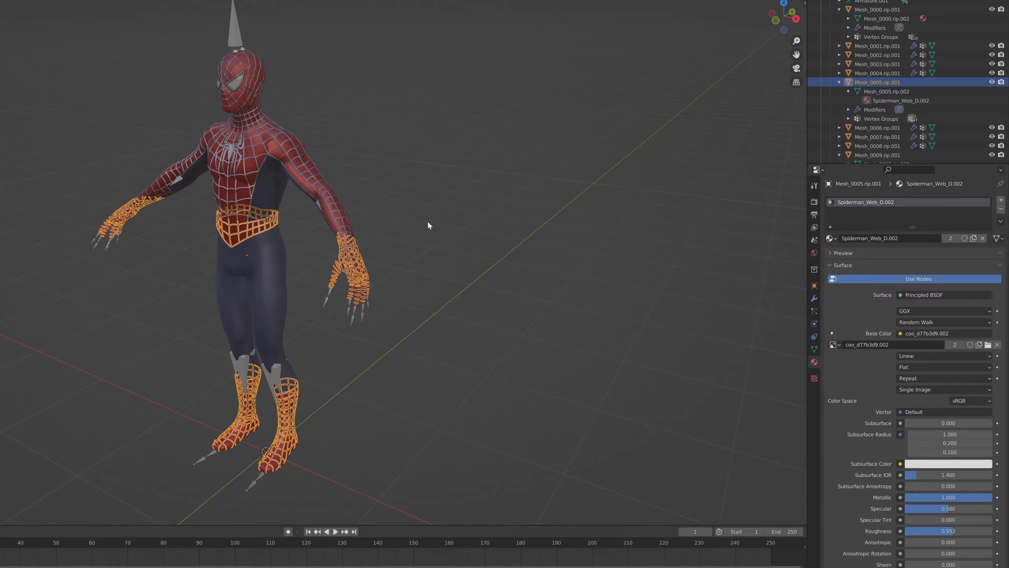
{"action": "left_click", "coordinate": [422, 172]}
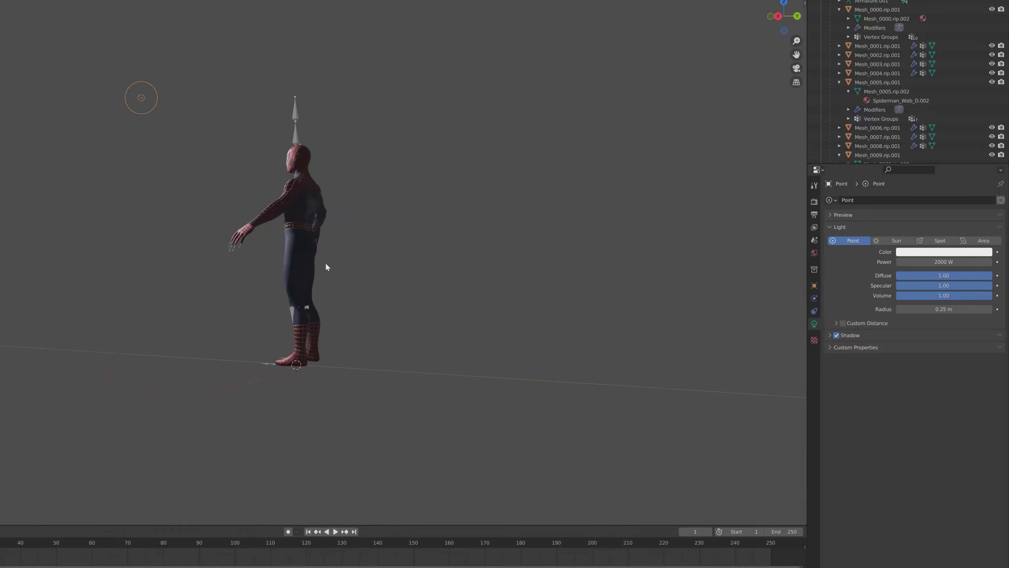
- Inspect the textured model all around, then select its old armature and delete it, keeping the meshes
{"action": "middle_click_drag", "start_coordinate": [326, 266], "coordinate": [289, 262]}
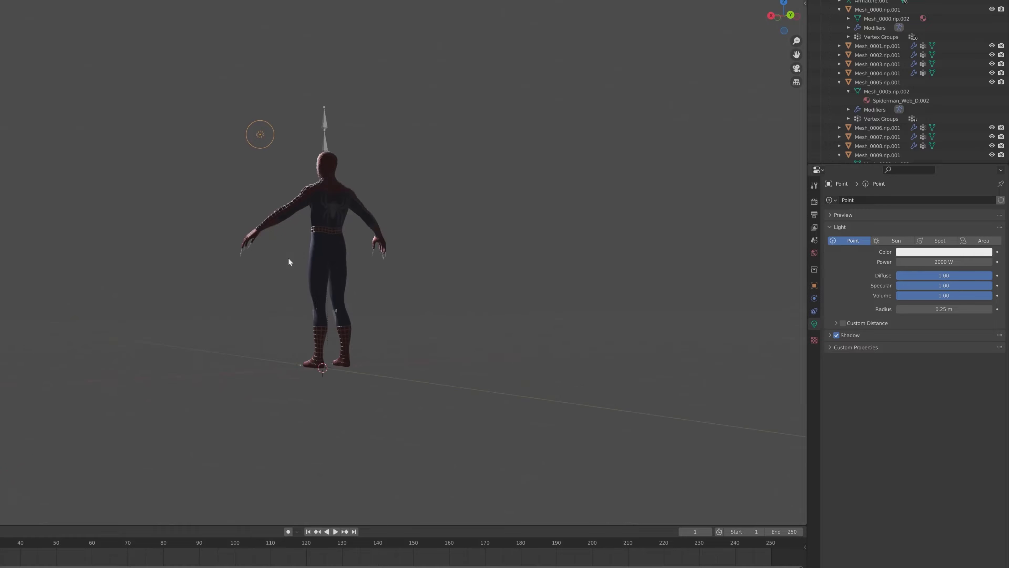
{"action": "scroll", "coordinate": [433, 271], "scroll_direction": "up", "scroll_amount": 3}
{"action": "middle_click_drag", "start_coordinate": [434, 271], "coordinate": [480, 255]}
{"action": "scroll", "coordinate": [460, 284], "scroll_direction": "up", "scroll_amount": 4}
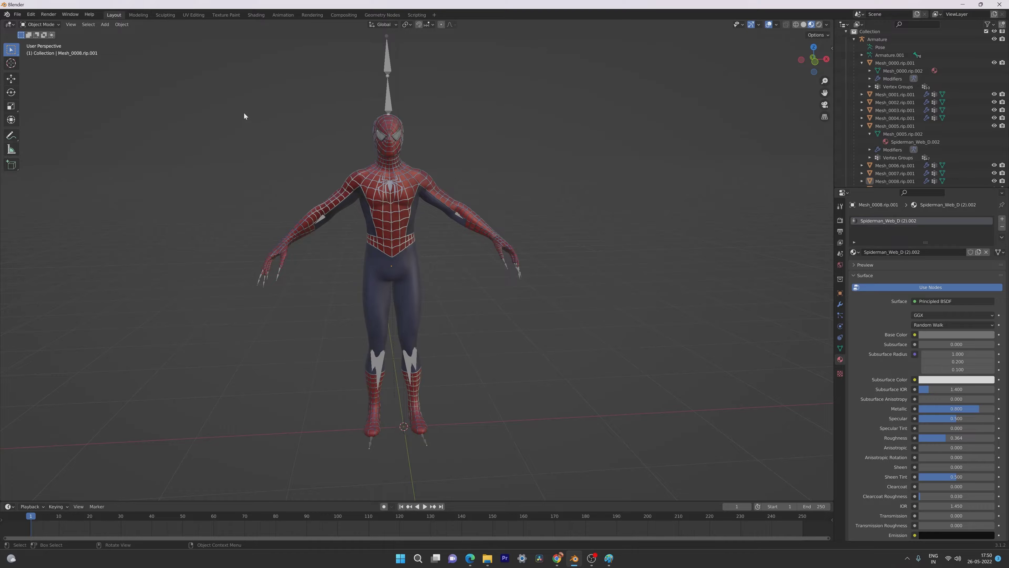
{"action": "left_click_drag", "start_coordinate": [244, 116], "coordinate": [566, 412]}
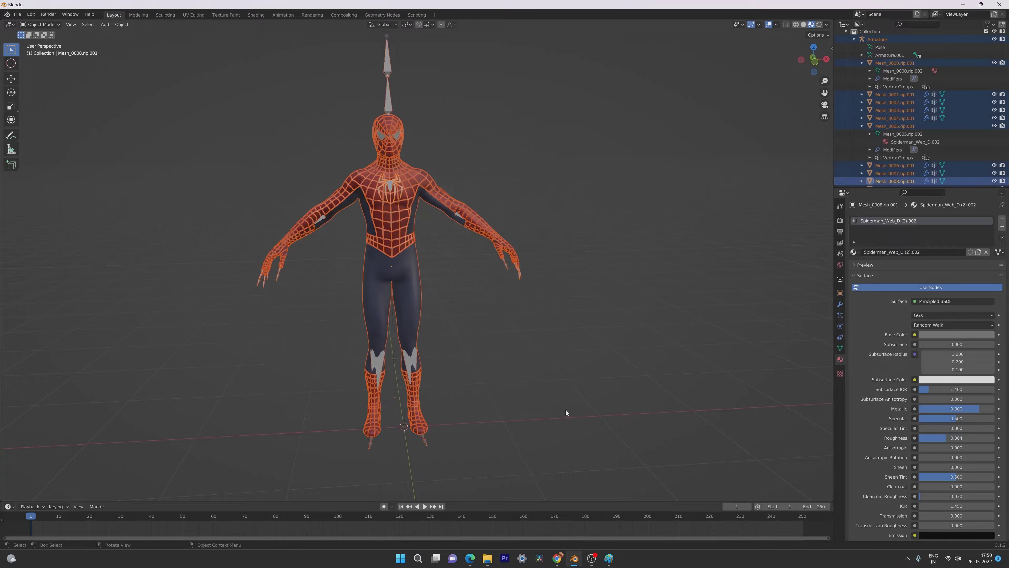
{"action": "left_click", "coordinate": [547, 193]}
{"action": "left_click", "coordinate": [387, 65]}
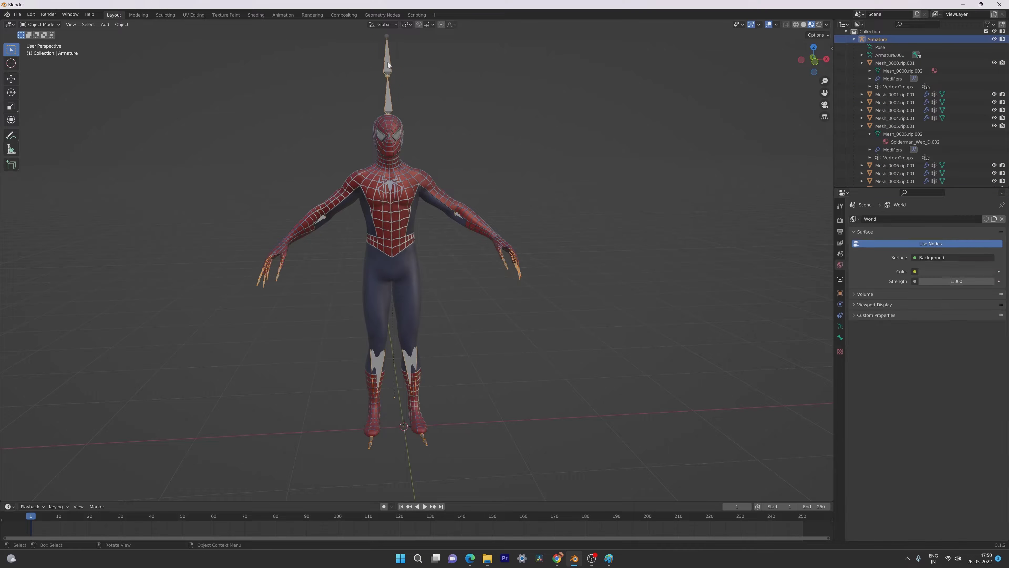
{"action": "key", "text": "Delete"}
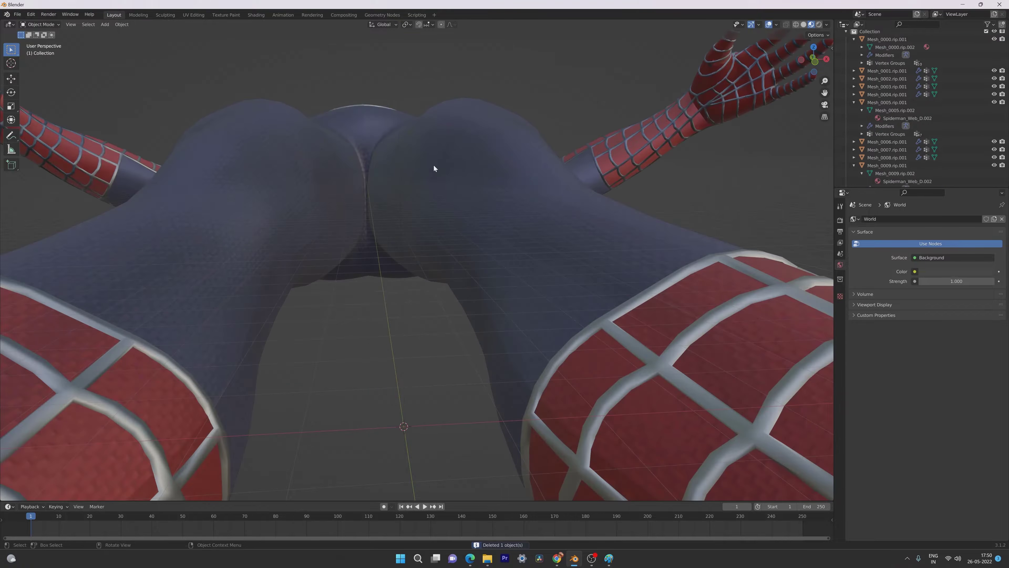
{"action": "scroll", "coordinate": [434, 173], "scroll_direction": "down", "scroll_amount": 10}
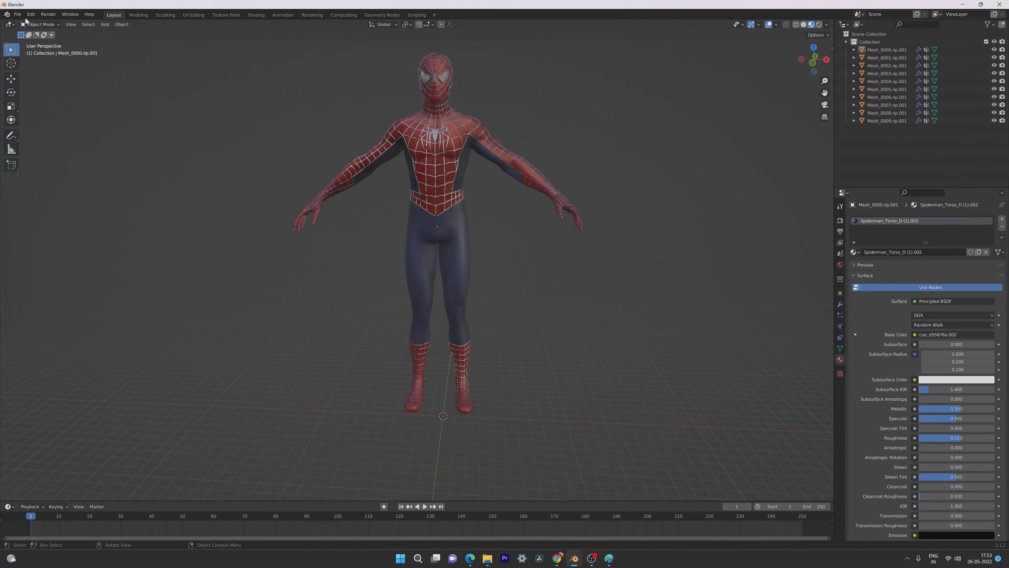
- Set up an FBX export to the Mixamo folder in Downloads with the file name newsamraimifixedfbx.fbx
{"action": "left_click", "coordinate": [17, 14]}
{"action": "mouse_move", "coordinate": [56, 128]}
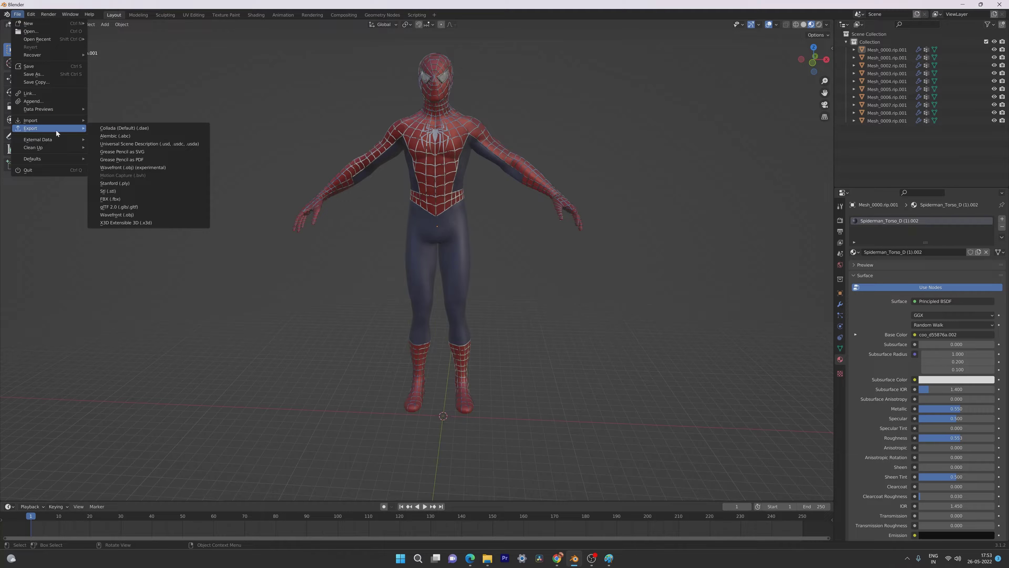
{"action": "left_click", "coordinate": [130, 200]}
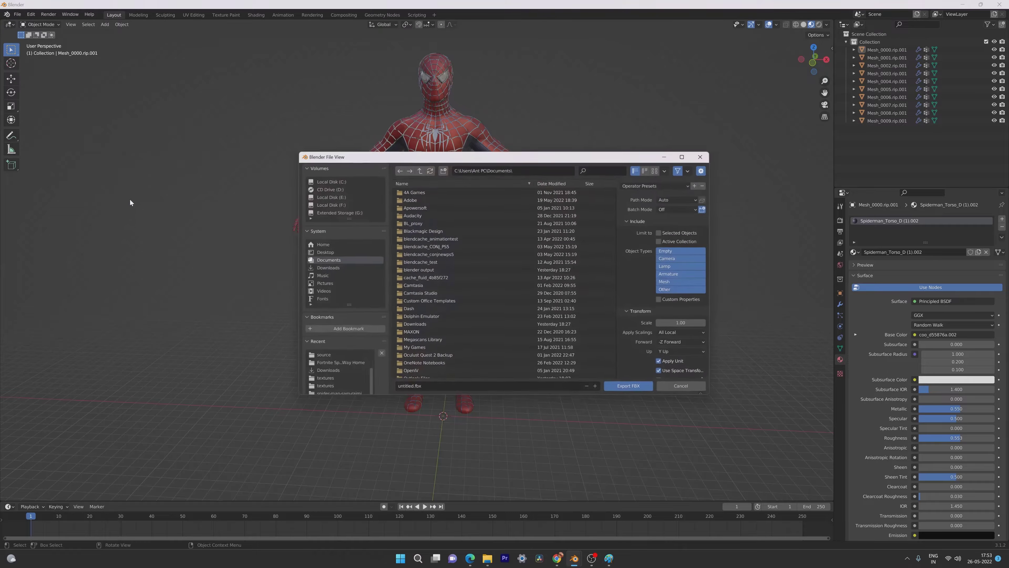
{"action": "left_click", "coordinate": [340, 268]}
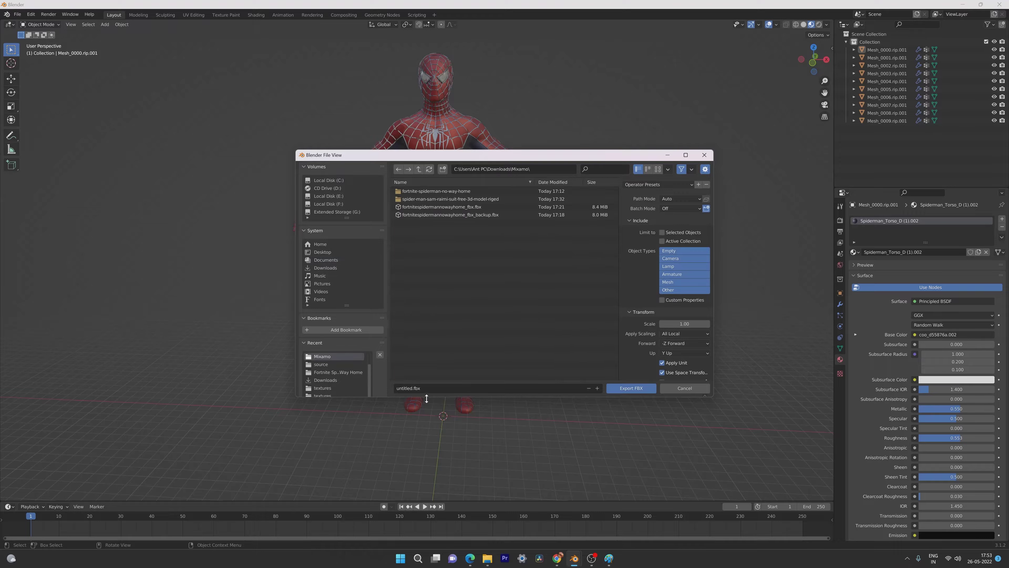
{"action": "left_click", "coordinate": [426, 391]}
{"action": "type", "text": "newsams"}
{"action": "type", "text": "aimifixedfbx"}
{"action": "key", "text": "Return"}
- Set the export's path mode to Copy with textures embedded and export the FBX
{"action": "left_click", "coordinate": [680, 198]}
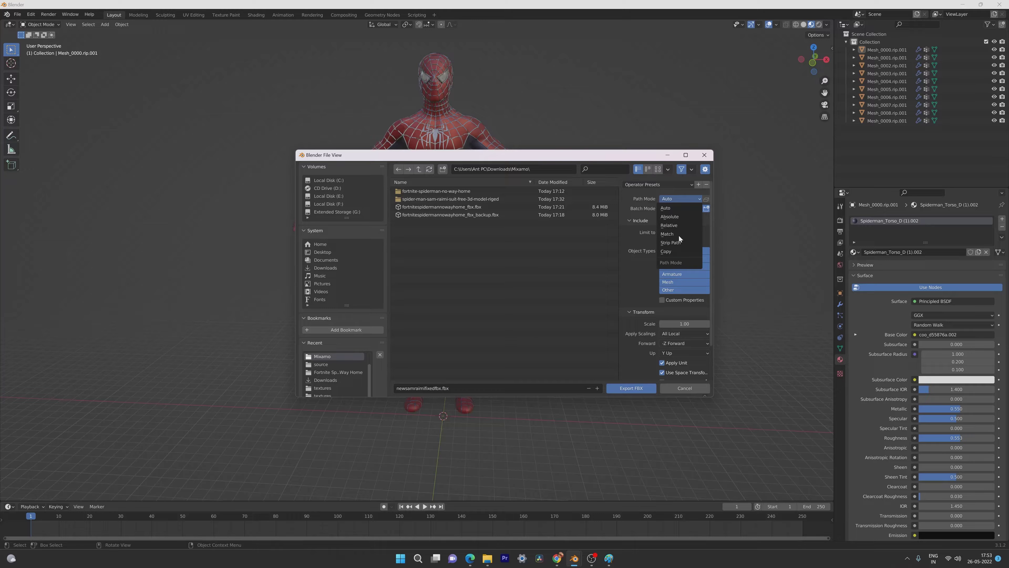
{"action": "left_click", "coordinate": [679, 252]}
{"action": "left_click", "coordinate": [707, 199]}
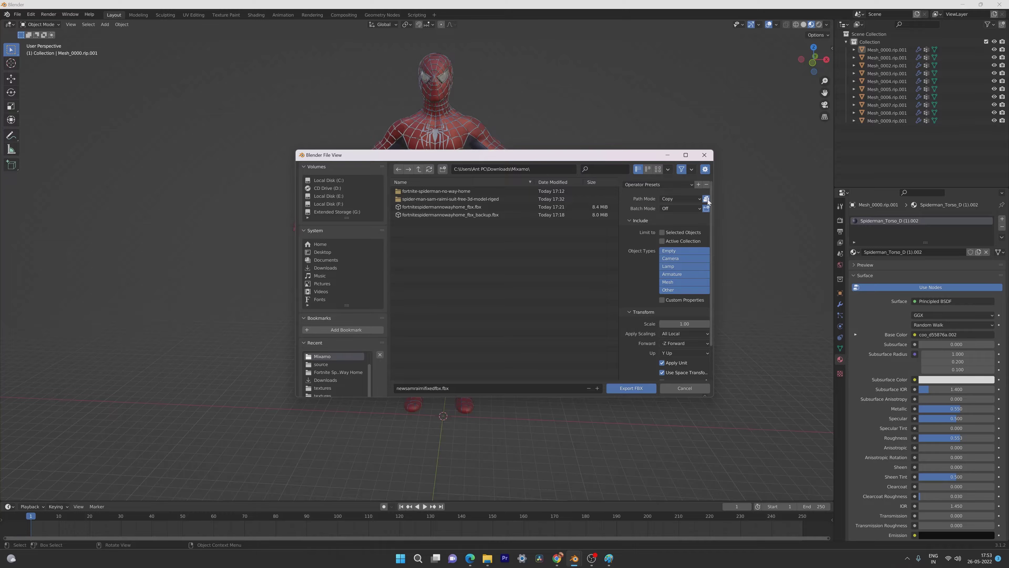
{"action": "left_click", "coordinate": [640, 391]}
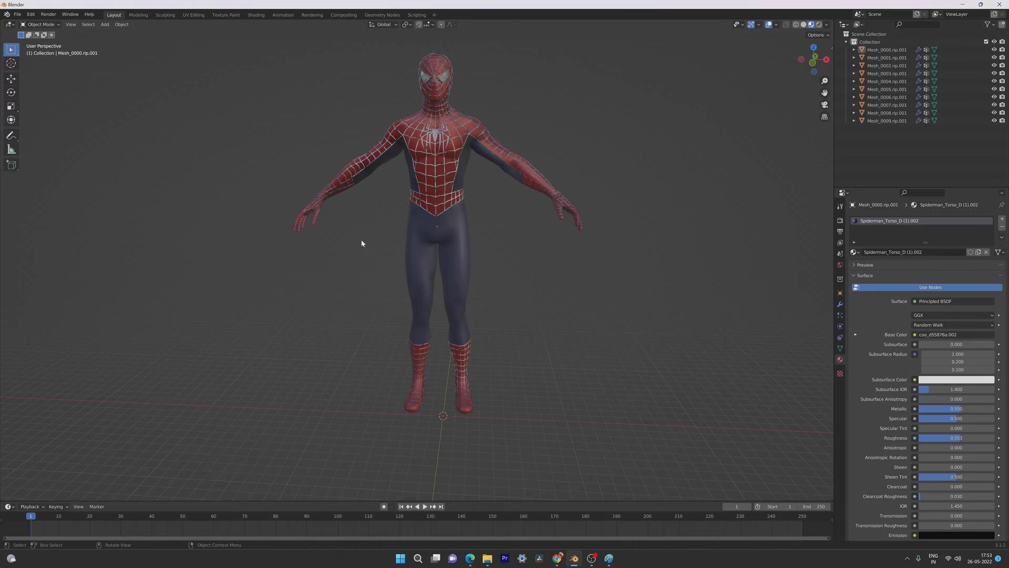
- Switch to Mixamo in the browser and upload newsamraimifixedfbx.fbx as a new character
{"action": "left_click", "coordinate": [556, 558]}
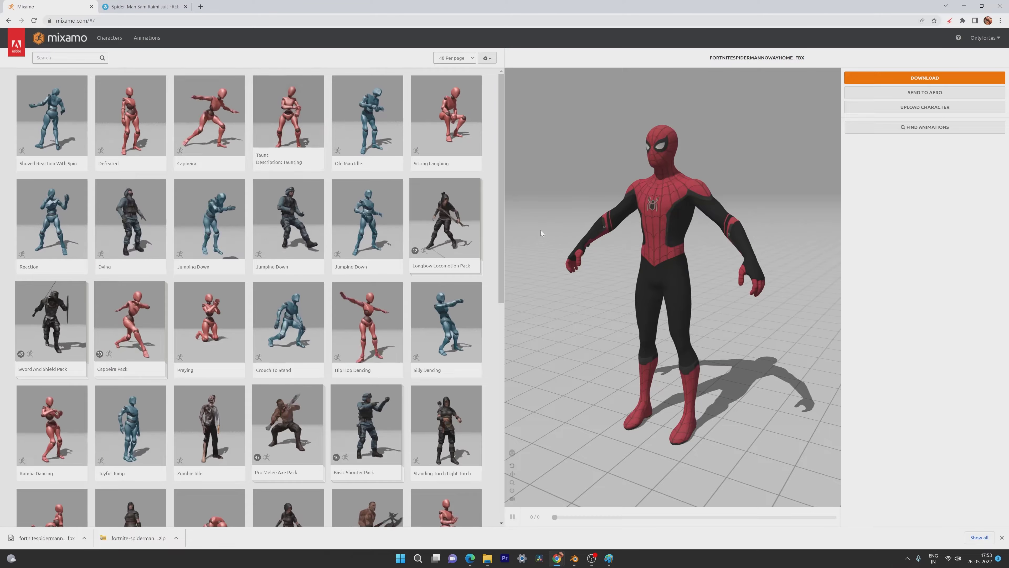
{"action": "left_click", "coordinate": [927, 111]}
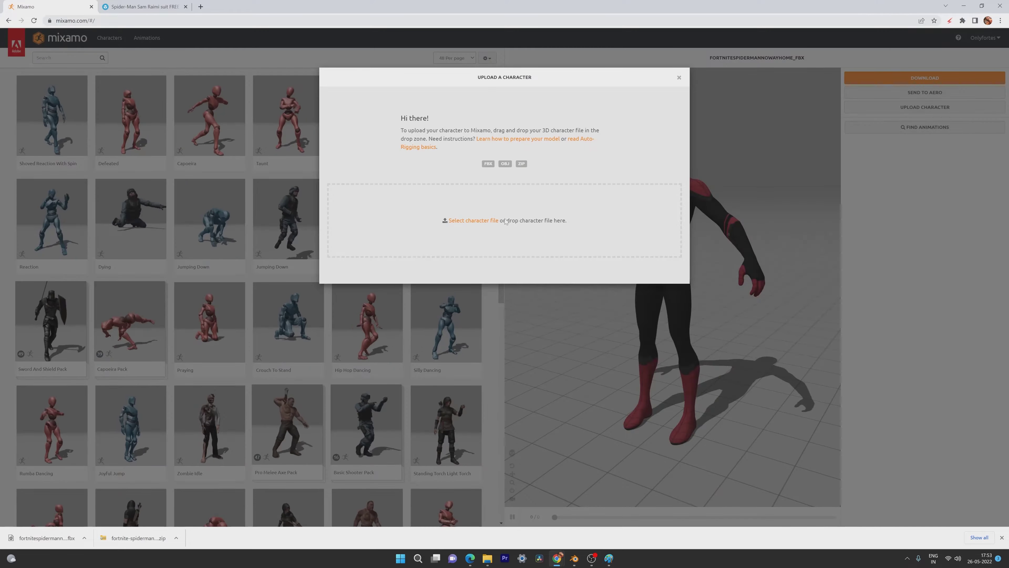
{"action": "left_click", "coordinate": [483, 222]}
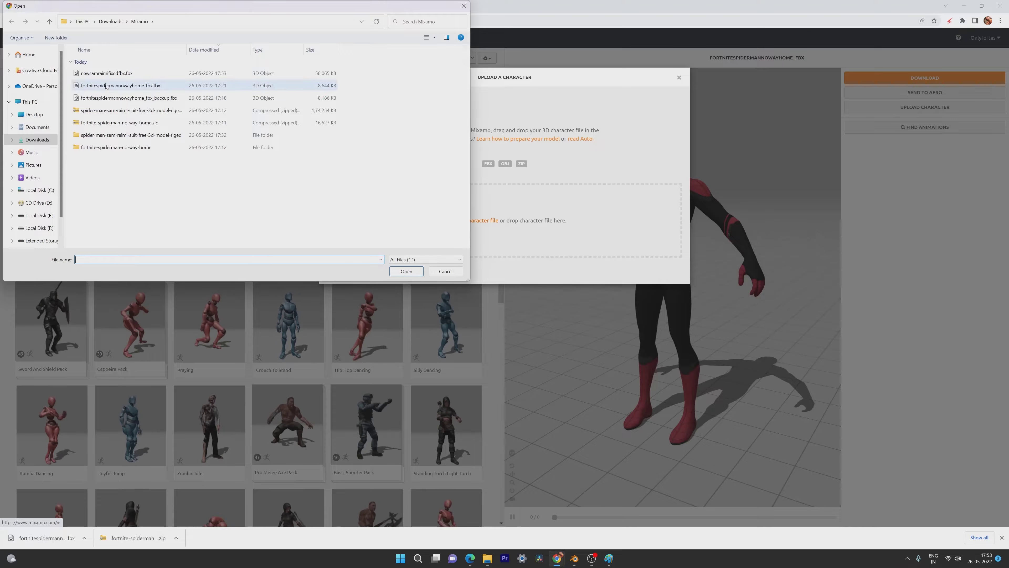
{"action": "double_click", "coordinate": [107, 73]}
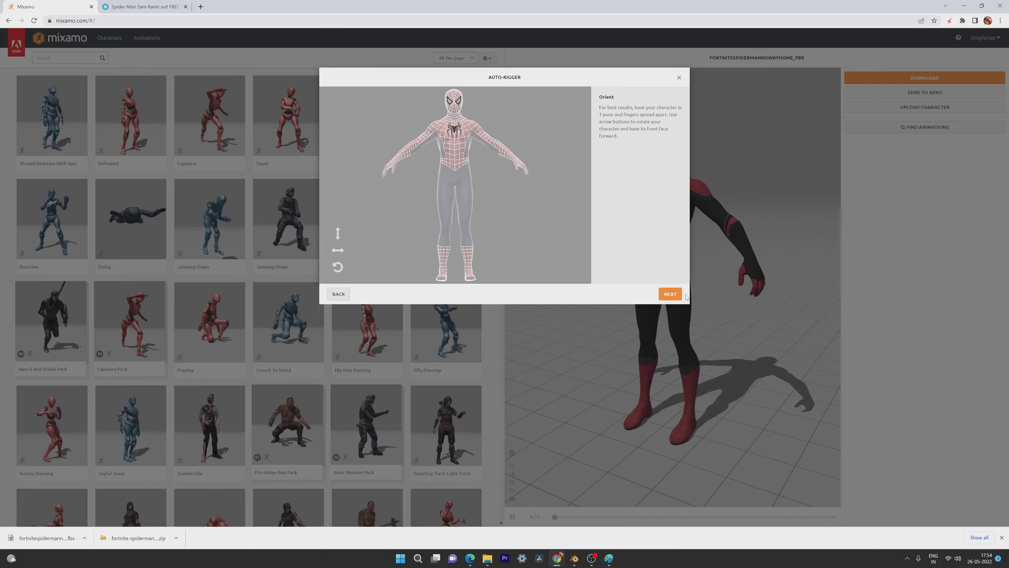
- Accept the character's orientation, place the chin, wrist, elbow, knee and groin markers with symmetry, and run the auto-rigger
{"action": "left_click", "coordinate": [673, 295]}
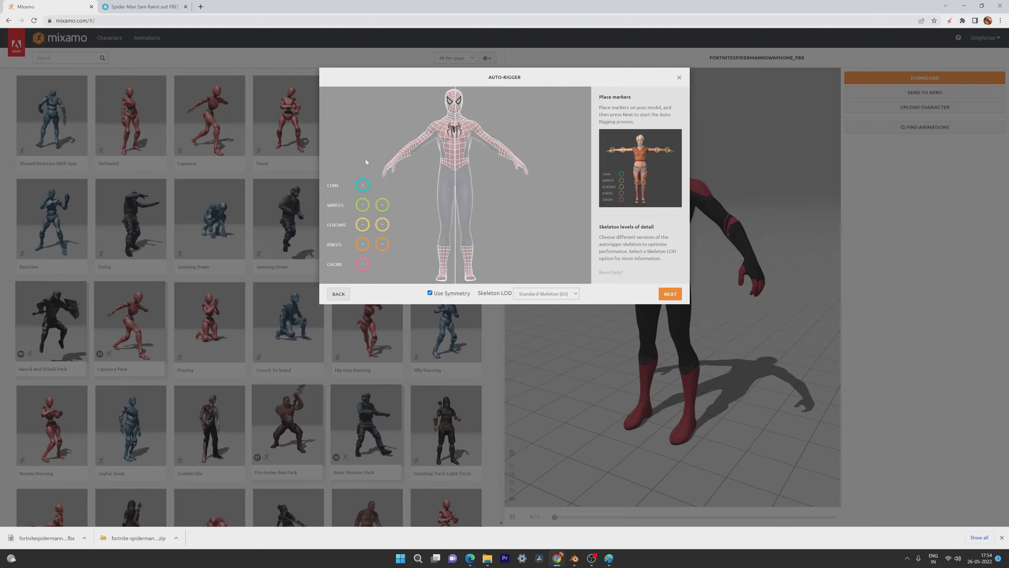
{"action": "left_click_drag", "start_coordinate": [362, 185], "coordinate": [451, 124]}
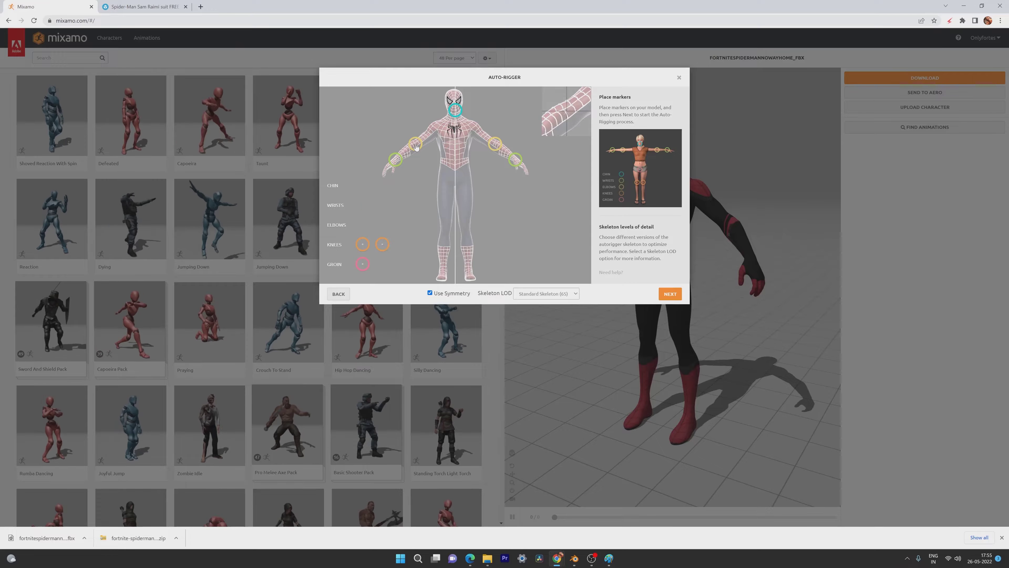
{"action": "left_click_drag", "start_coordinate": [436, 221], "coordinate": [447, 228]}
{"action": "left_click_drag", "start_coordinate": [362, 264], "coordinate": [456, 185]}
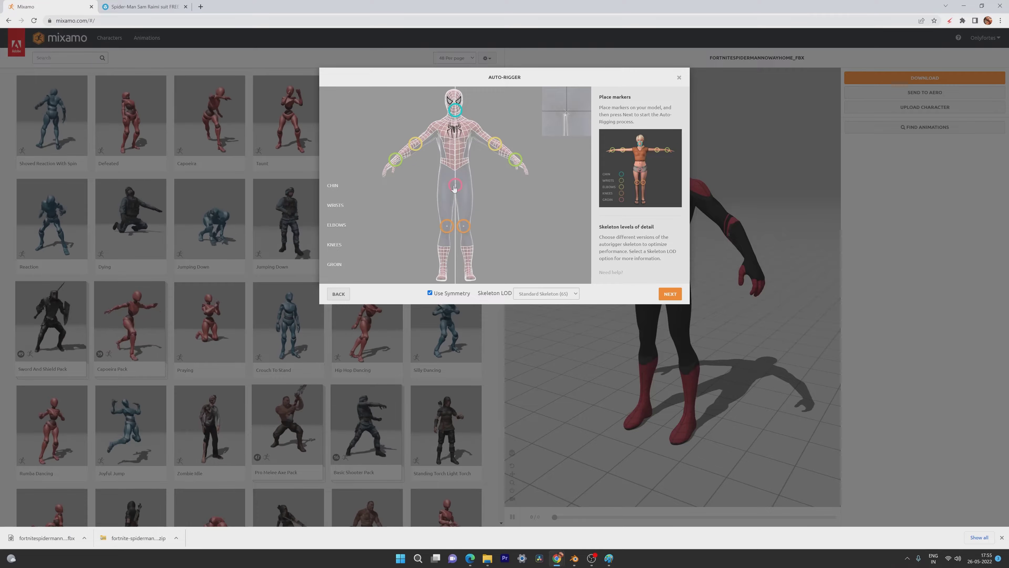
{"action": "left_click", "coordinate": [670, 294]}
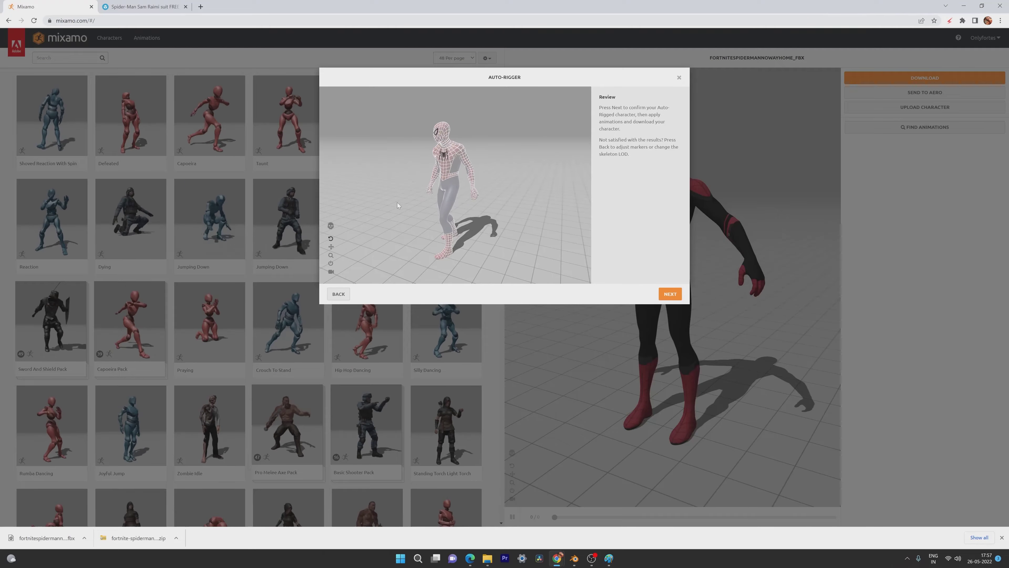
- Accept the rigged result as the new character and download it as FBX Binary in T-pose
{"action": "left_click", "coordinate": [670, 294]}
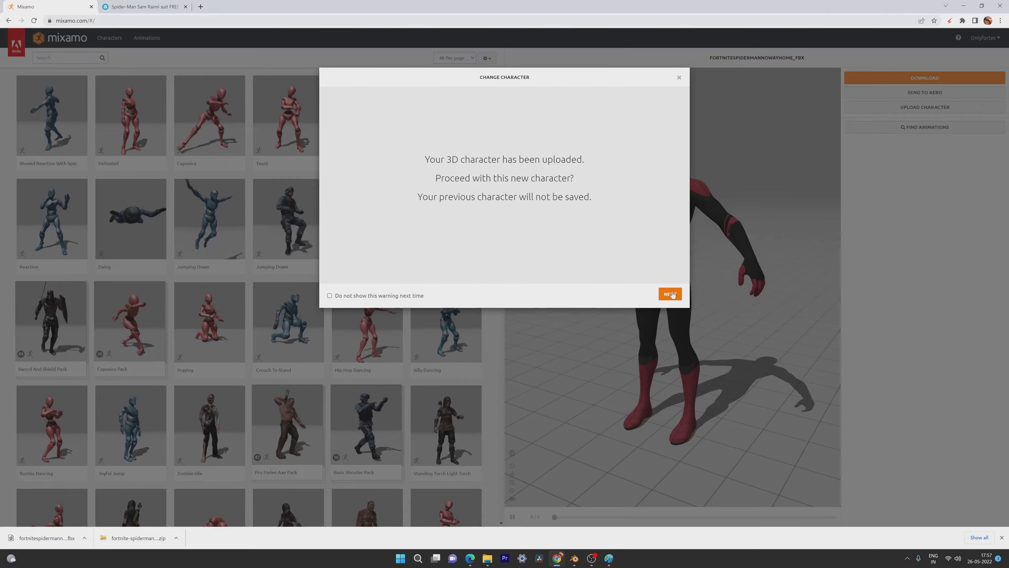
{"action": "left_click", "coordinate": [670, 294]}
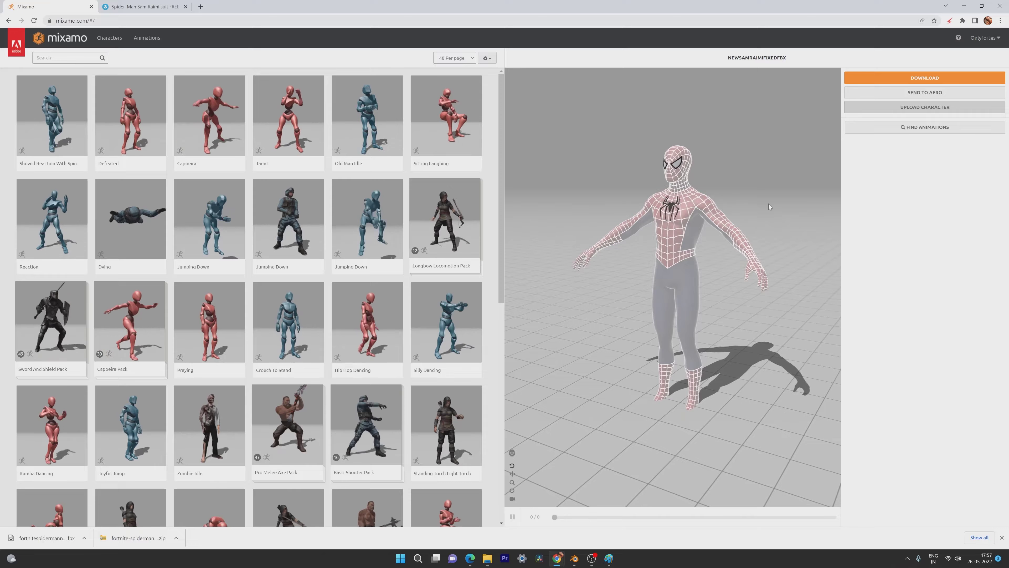
{"action": "left_click", "coordinate": [928, 79]}
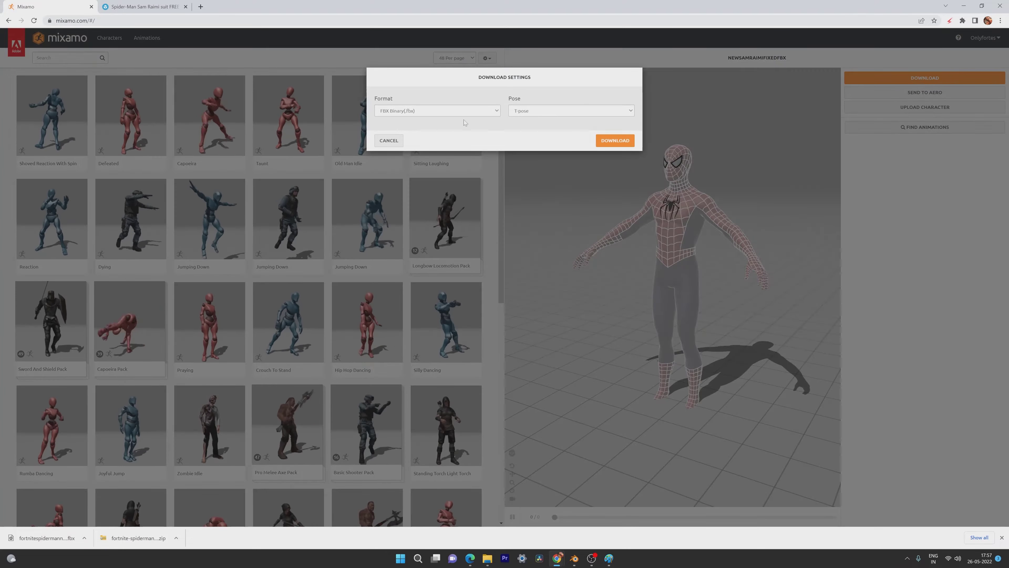
{"action": "left_click", "coordinate": [614, 141]}
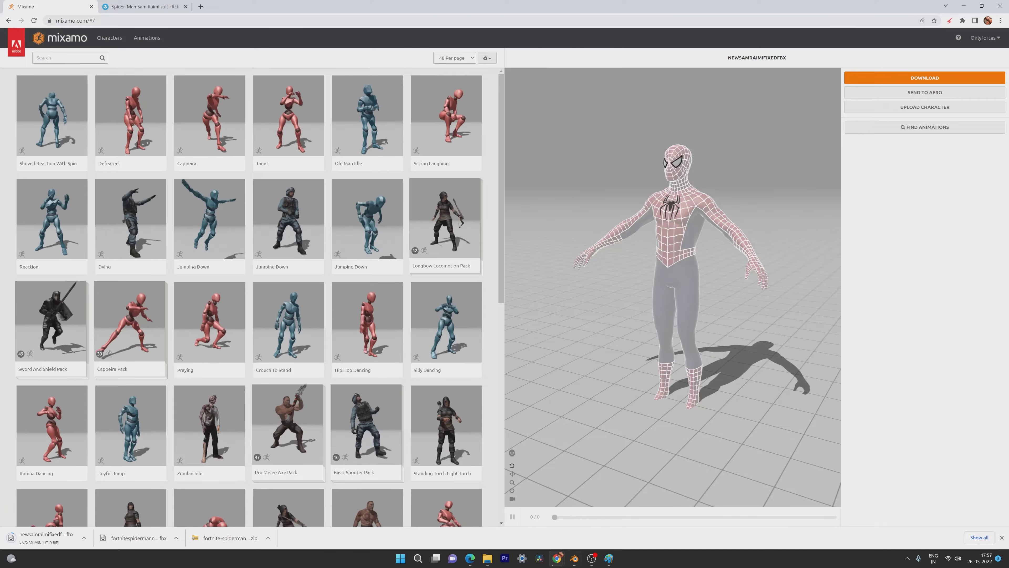
- Switch back to Blender and import the rigged newsamraimifixedfbx.fbx from E:\downloads
{"action": "left_click", "coordinate": [575, 558]}
{"action": "scroll", "coordinate": [424, 306], "scroll_direction": "down", "scroll_amount": 4}
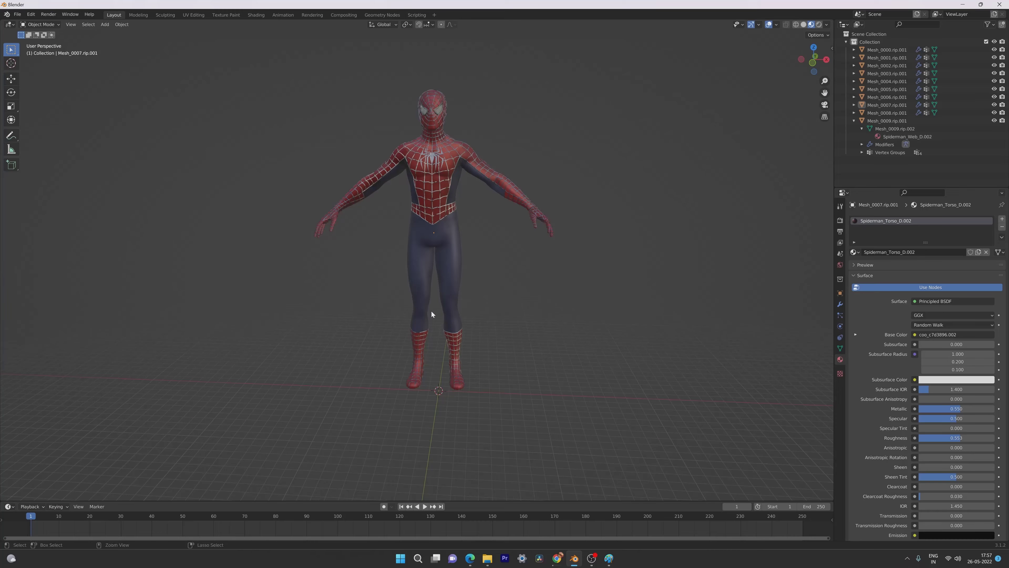
{"action": "left_click", "coordinate": [18, 15]}
{"action": "mouse_move", "coordinate": [48, 123]}
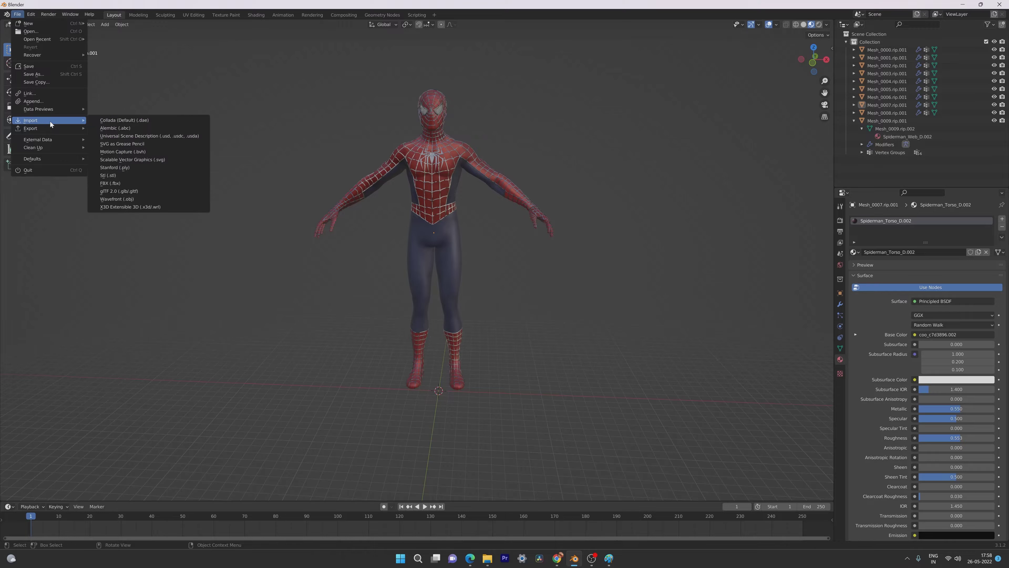
{"action": "left_click", "coordinate": [130, 184]}
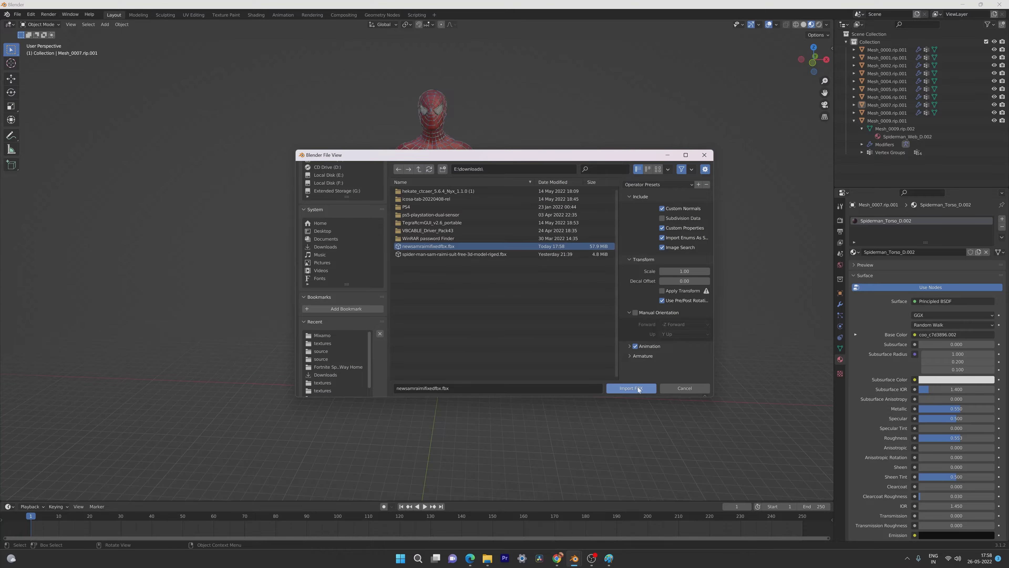
{"action": "left_click", "coordinate": [632, 388]}
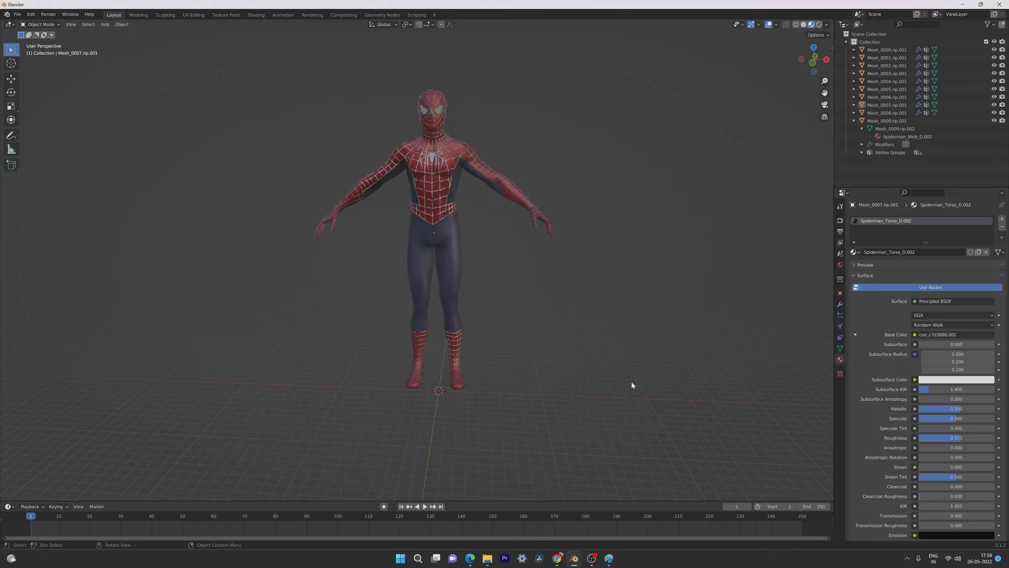